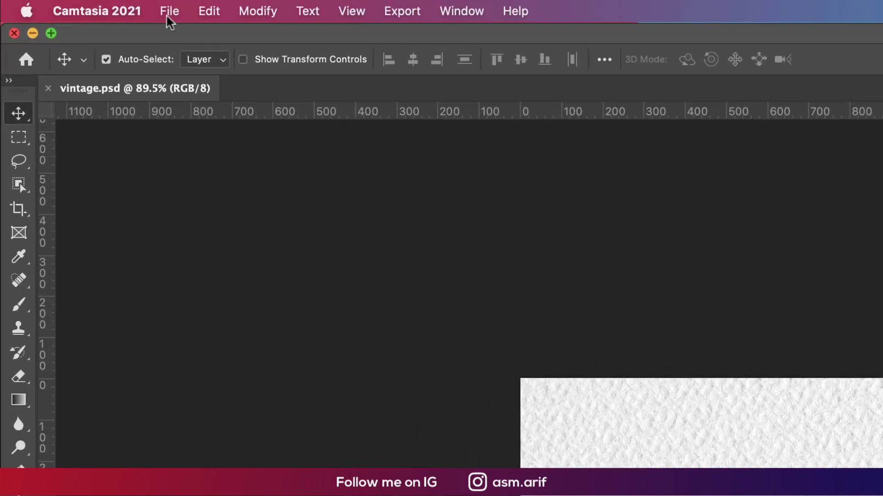
Step: Create a new white 2560×1440 px document titled 'paper on the table' from File > New
click(63, 4)
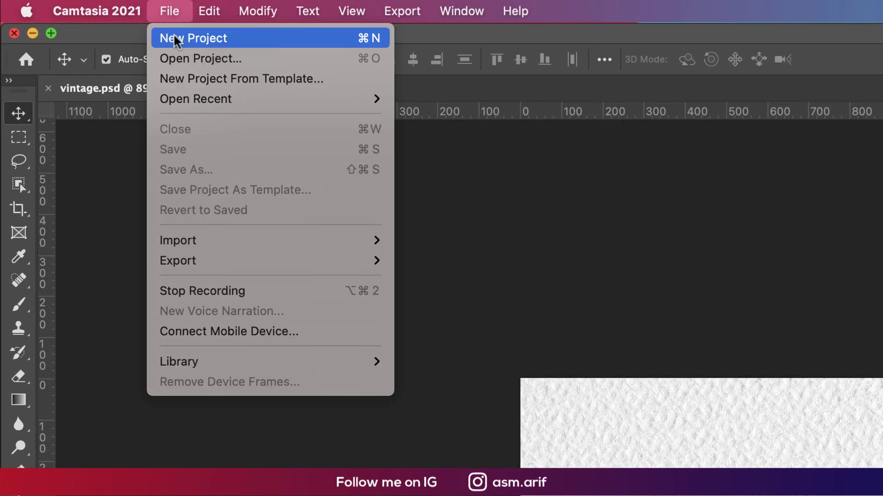
key(Escape)
click(145, 11)
click(152, 35)
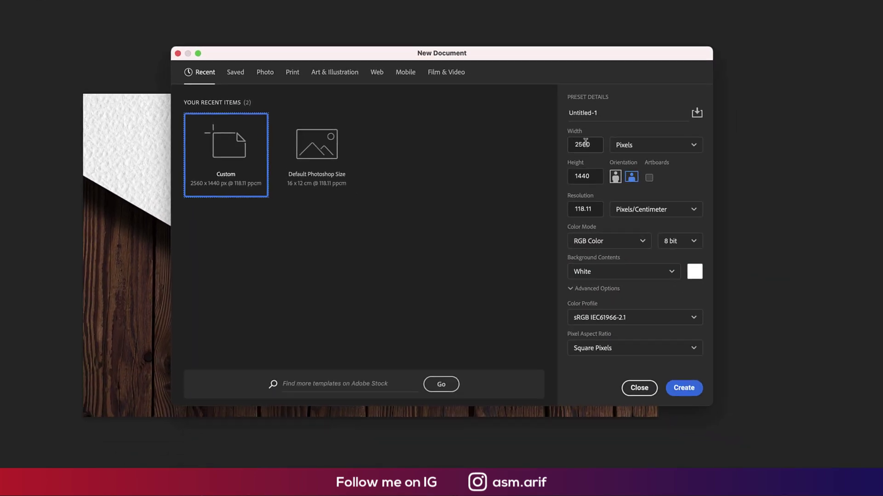
double_click(585, 144)
click(540, 172)
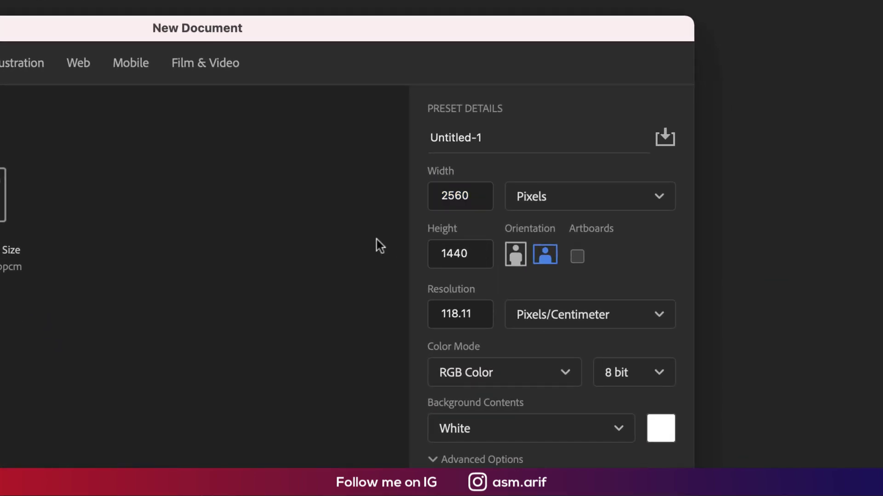
drag(489, 144, 383, 142)
text(pa)
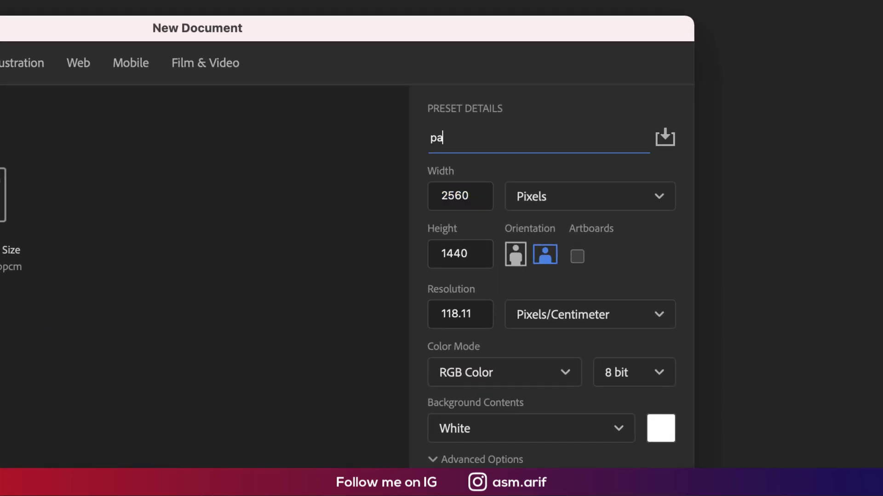
text(per on the table)
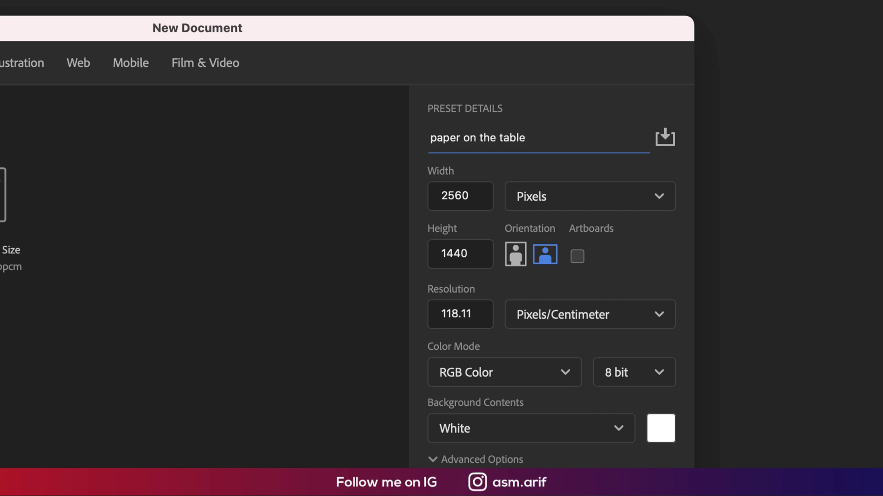
key(Return)
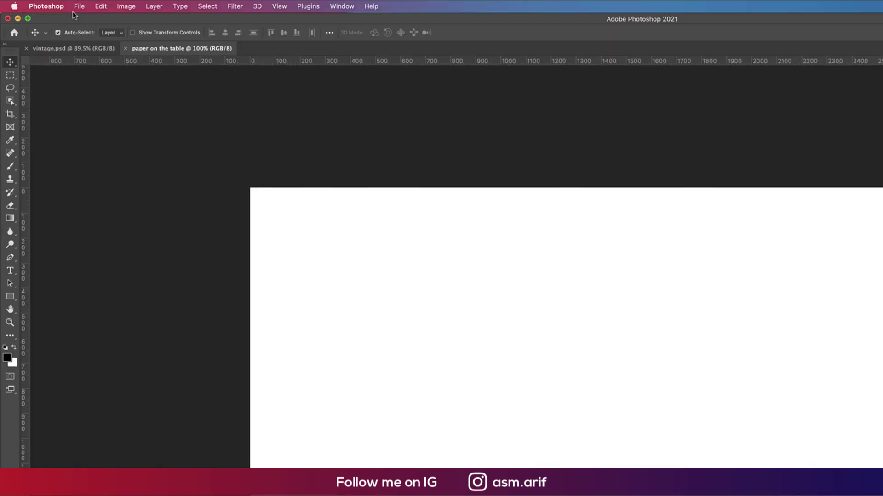
Step: Embed the pexels wood-plank photo and stretch its sides until it covers the full canvas
click(54, 4)
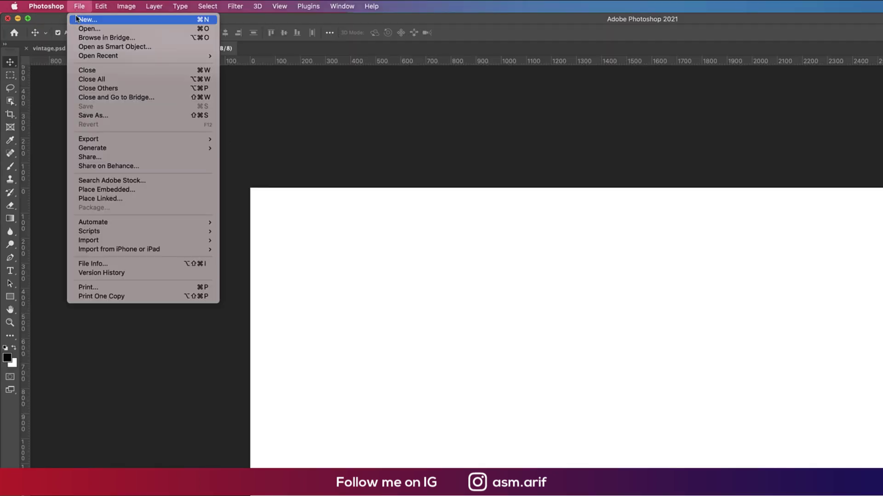
click(113, 192)
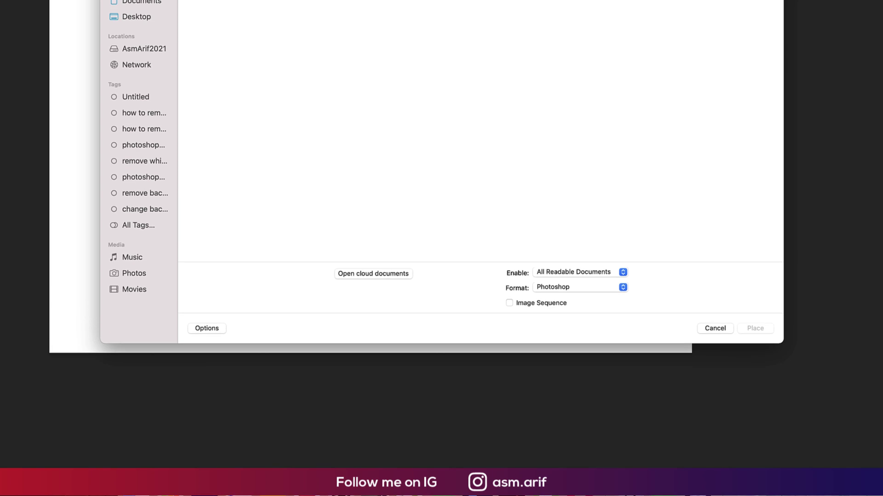
click(256, 29)
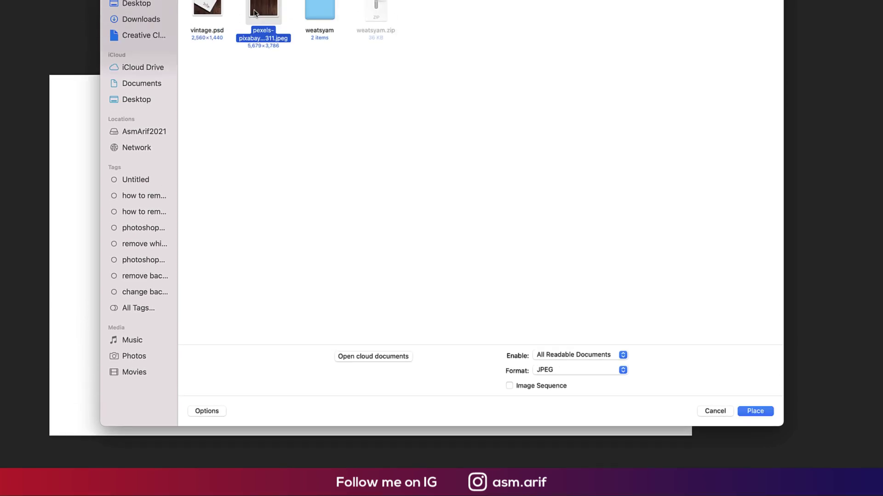
click(755, 329)
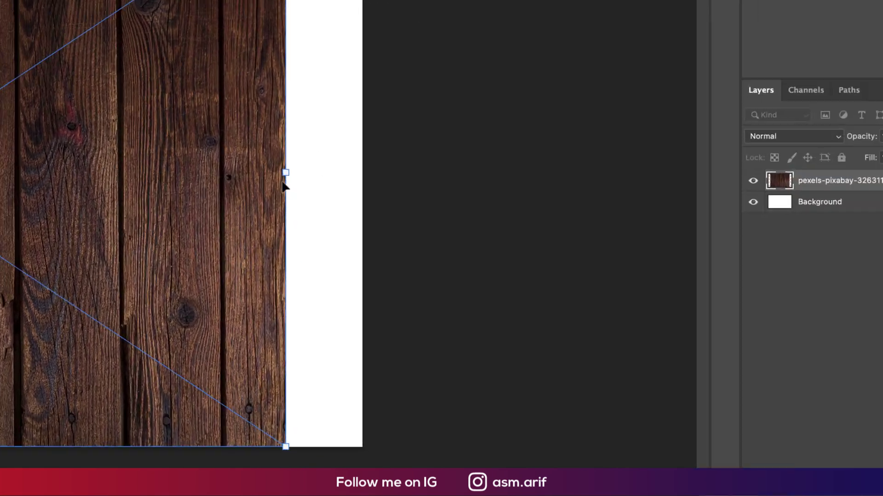
drag(641, 255, 692, 255)
drag(282, 124, 490, 222)
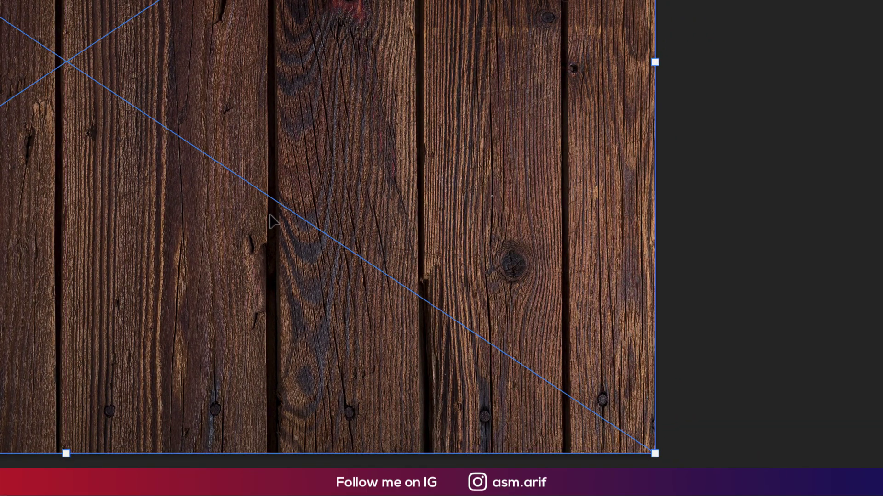
key(Return)
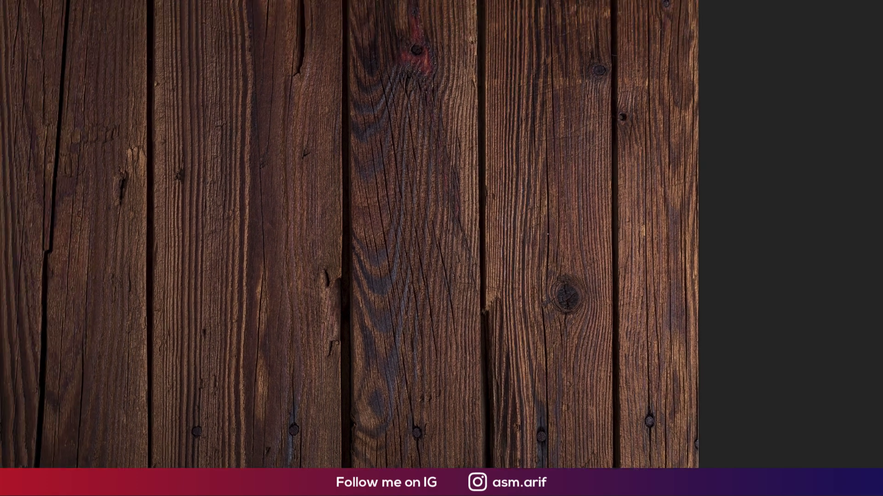
Step: Place white-paper-texture.jpeg as an embedded image over the wood
click(79, 6)
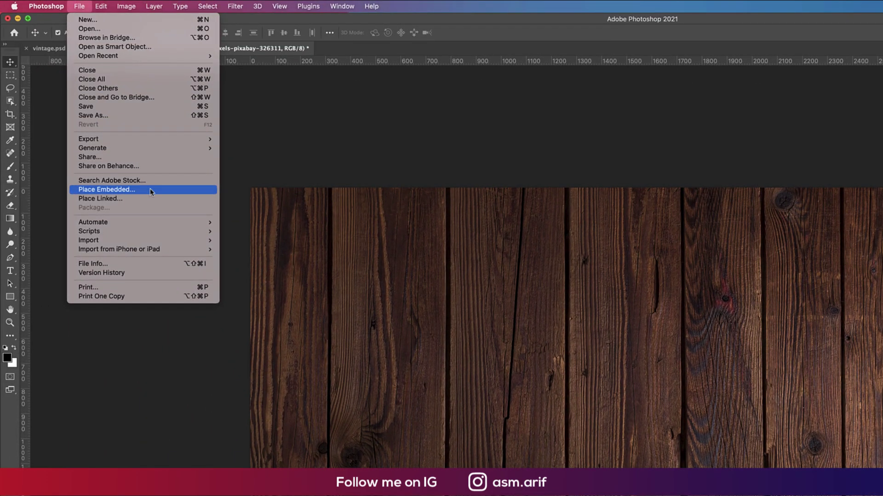
click(173, 193)
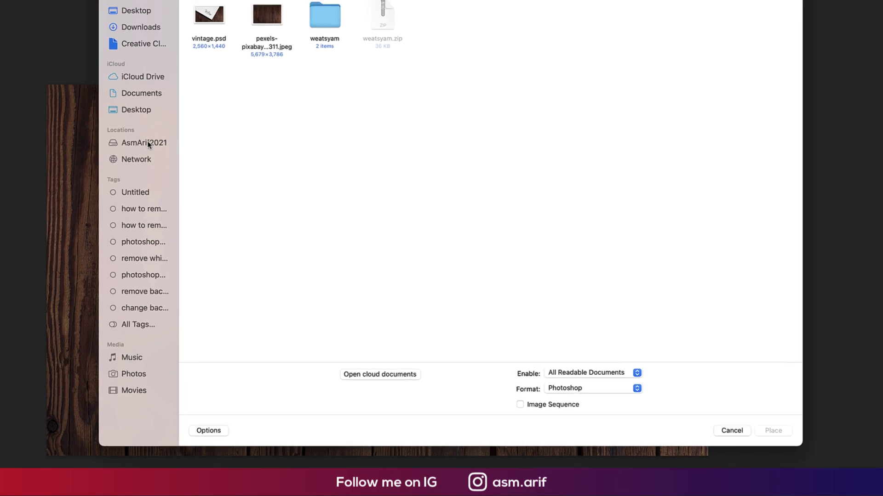
click(148, 144)
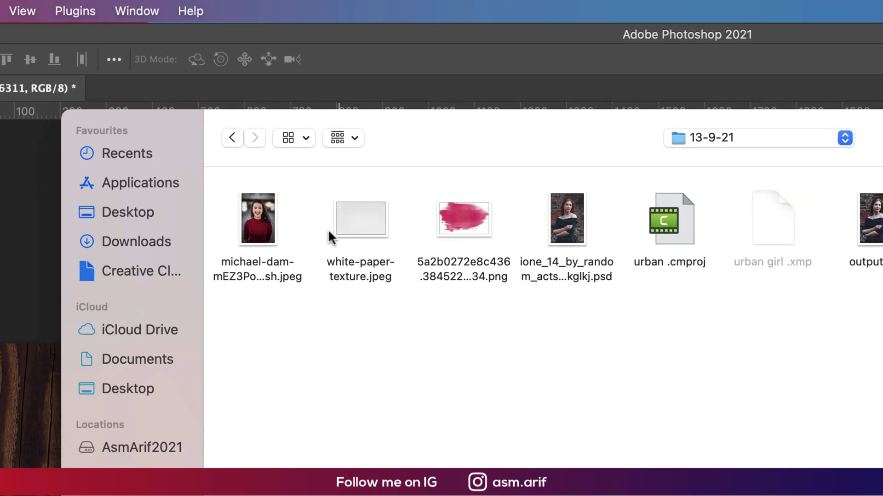
click(355, 224)
double_click(354, 225)
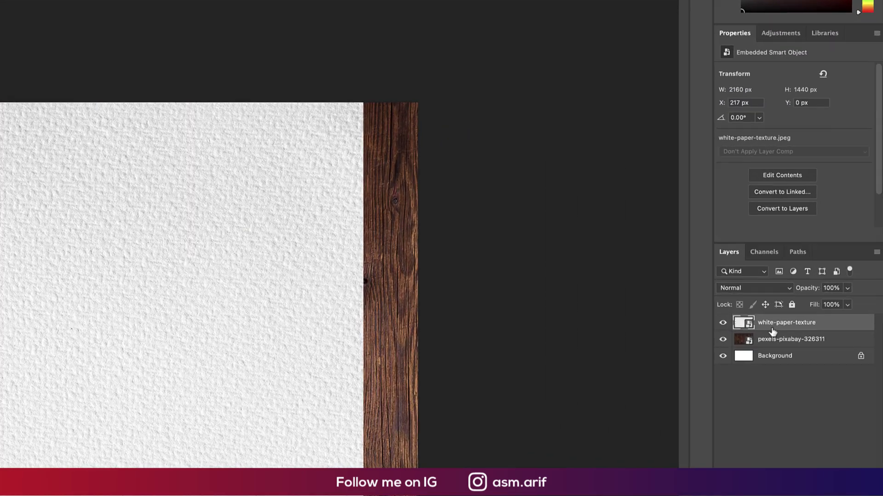
Step: Rasterize both the paper texture and the wood photo layers
right_click(773, 329)
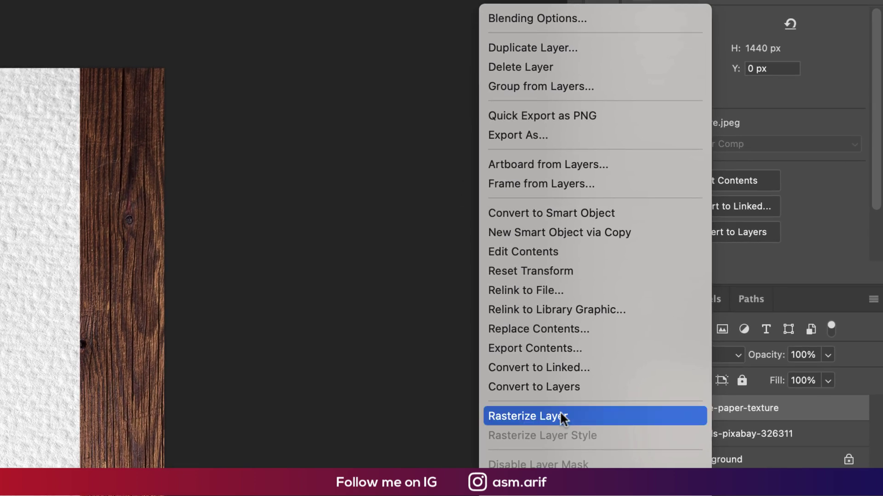
click(674, 327)
click(793, 340)
right_click(745, 442)
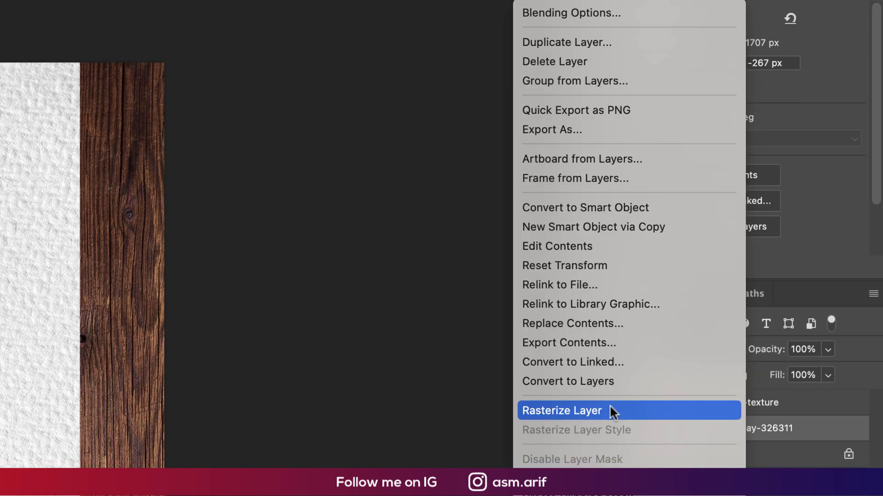
click(611, 410)
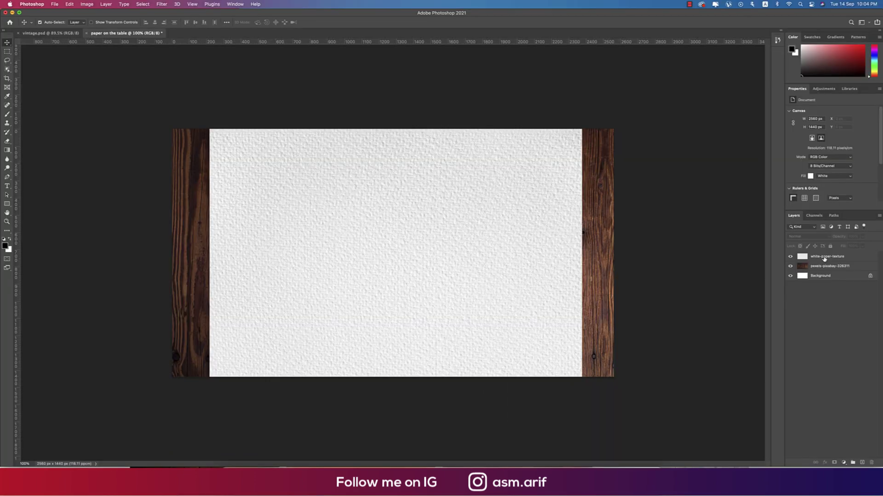
click(730, 146)
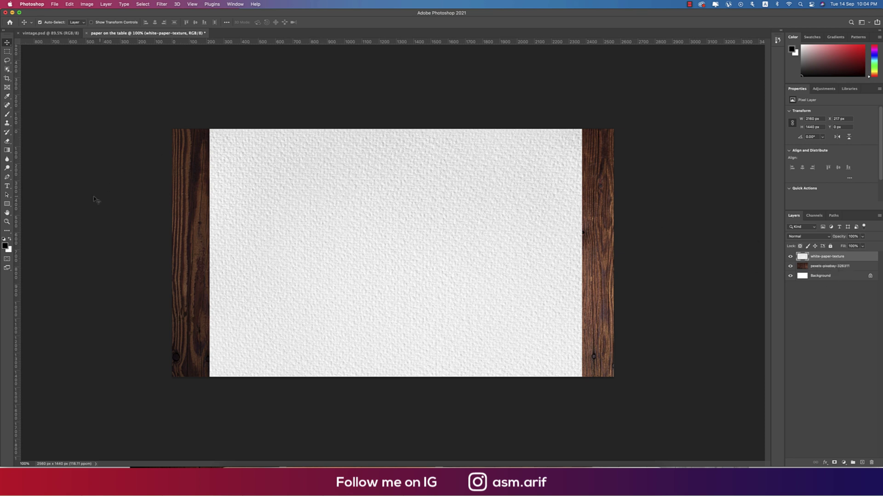
Step: Type the word 'Vintage' in black on the paper's lower right
click(7, 186)
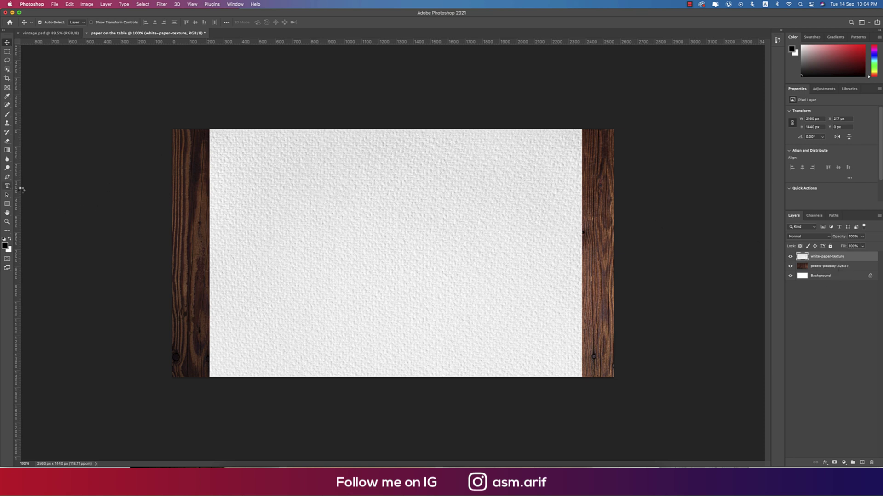
click(449, 338)
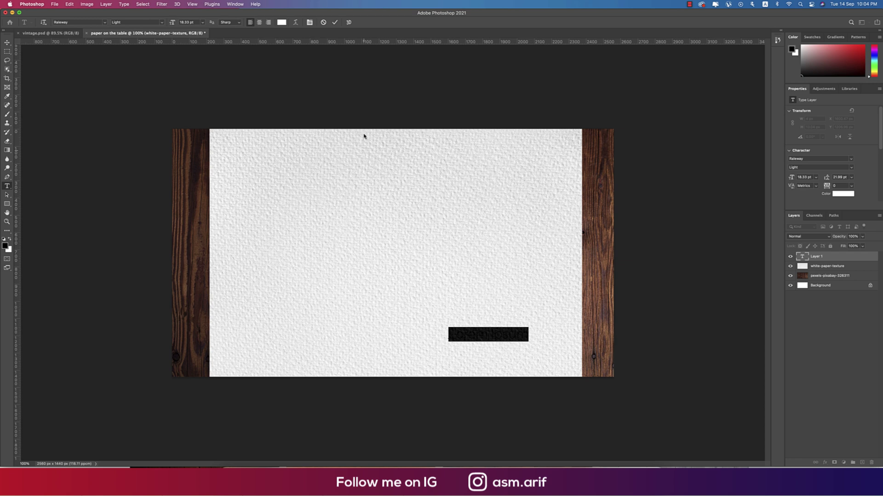
click(282, 22)
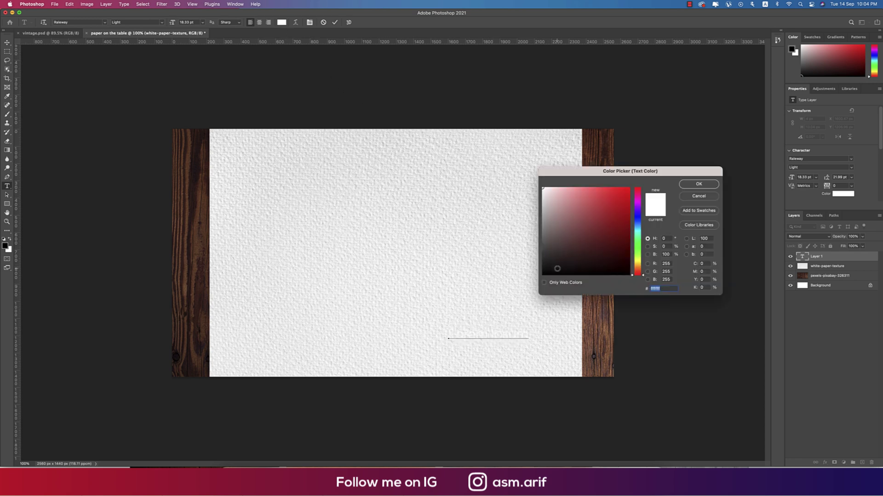
drag(549, 271, 539, 278)
click(695, 184)
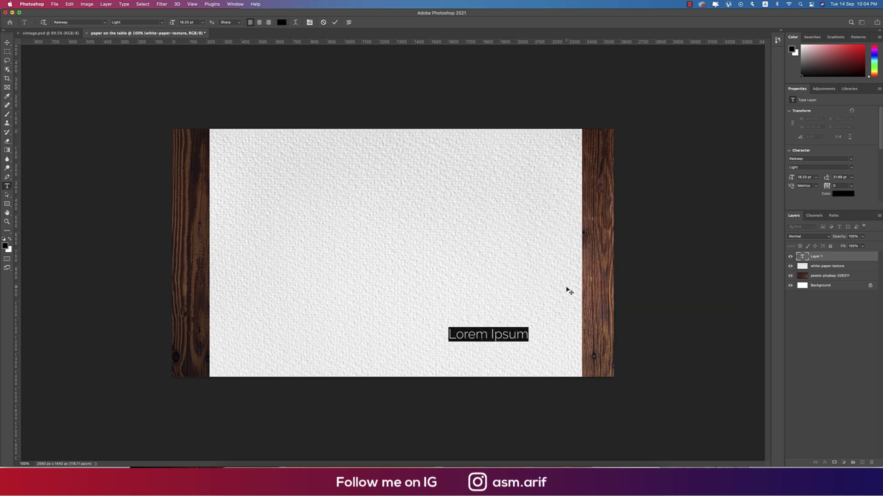
text(Vintage)
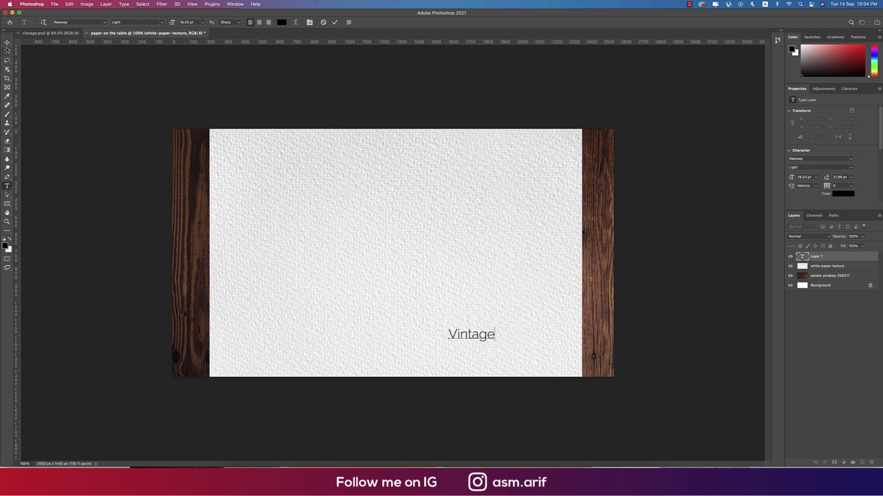
key(Escape)
Step: Scale the Vintage text up to about 210%
key(super+t)
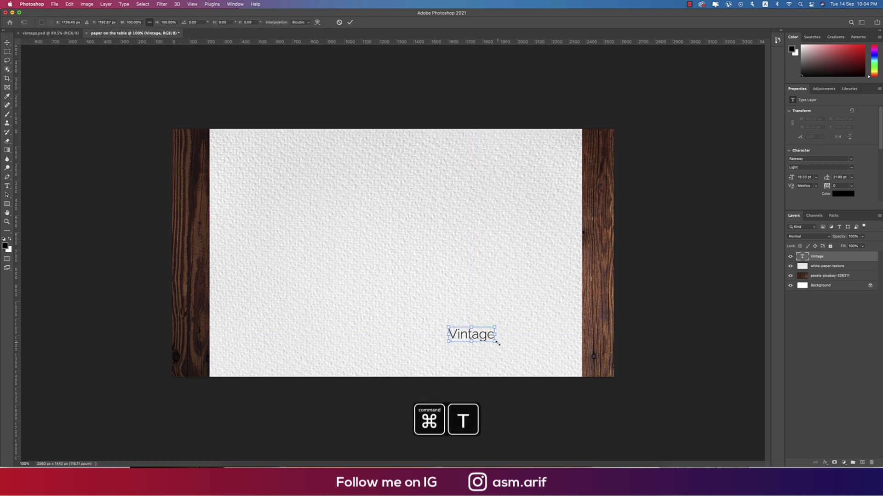
drag(499, 343, 545, 349)
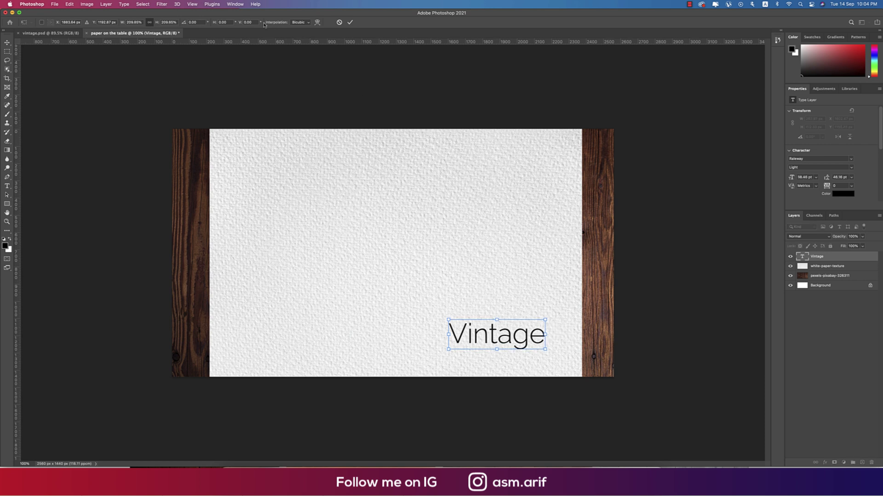
key(Return)
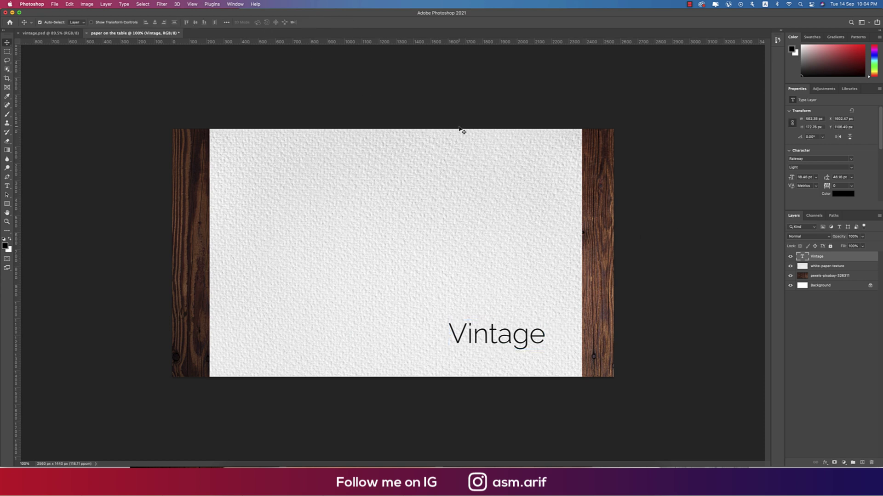
Step: Select the whole Vintage word and show the Character panel
key(super+t)
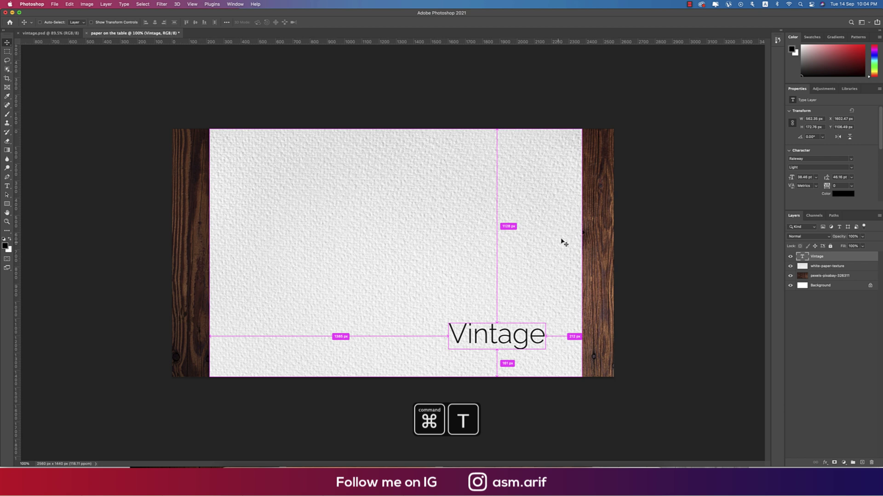
key(Return)
double_click(465, 338)
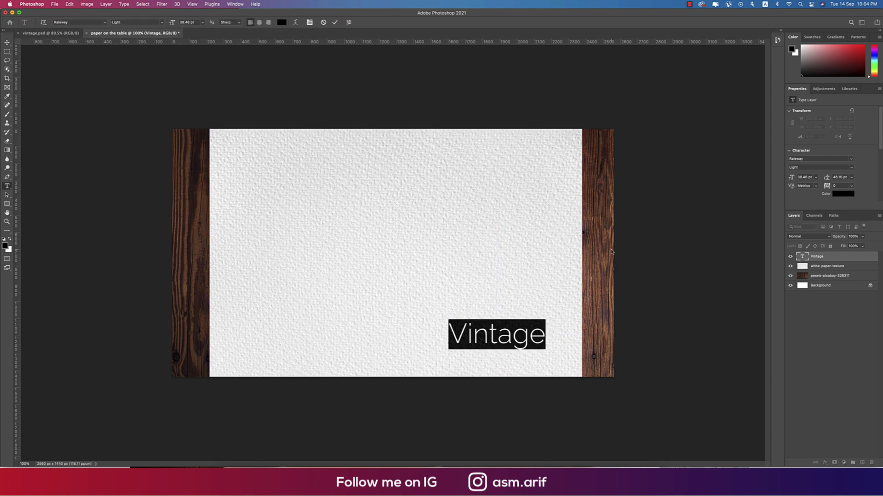
click(235, 4)
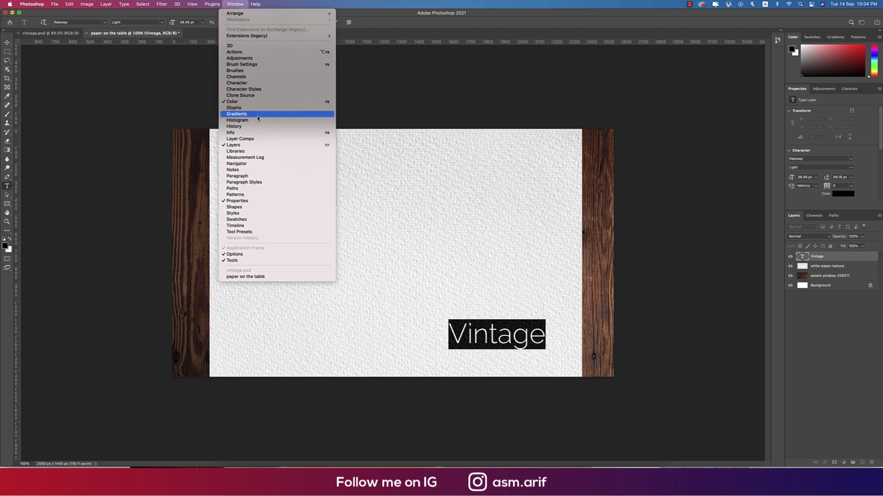
key(Escape)
key(Escape)
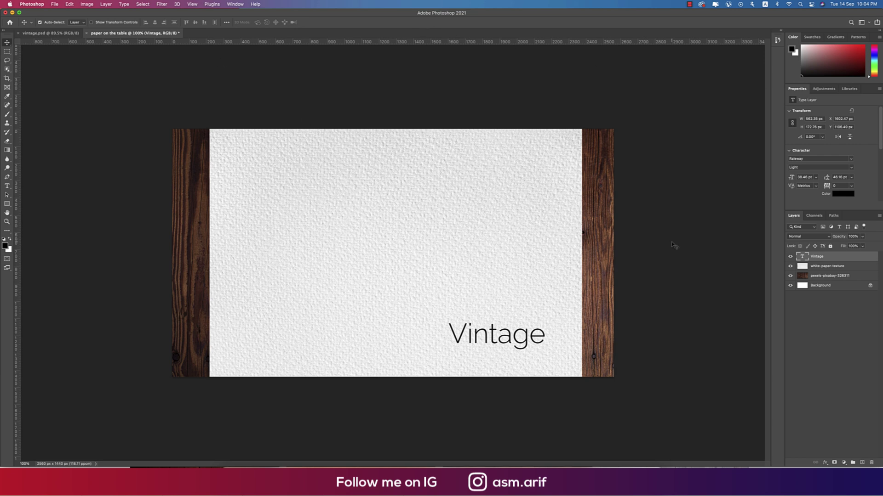
click(235, 5)
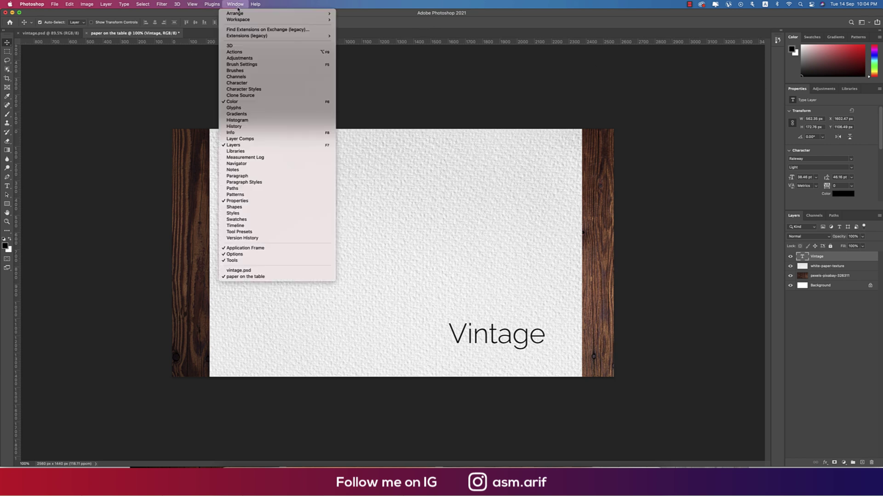
click(236, 83)
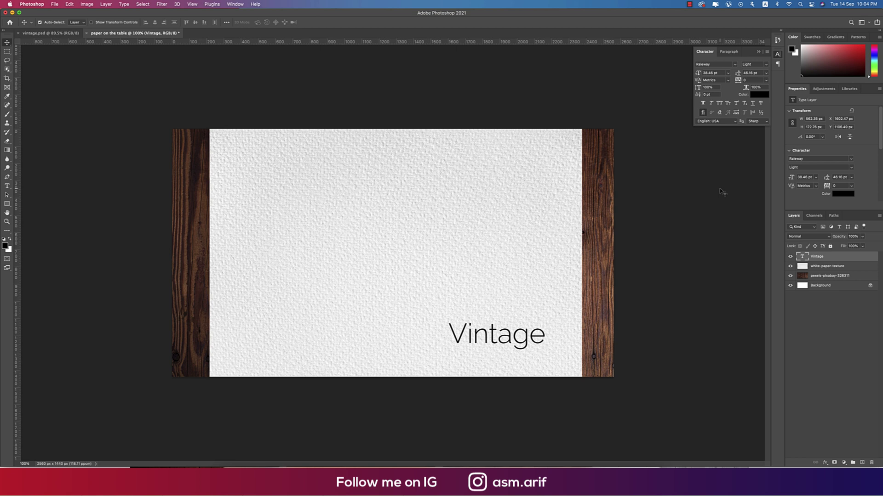
Step: Set the Vintage text to the Cookie font at about 61 pt
click(734, 65)
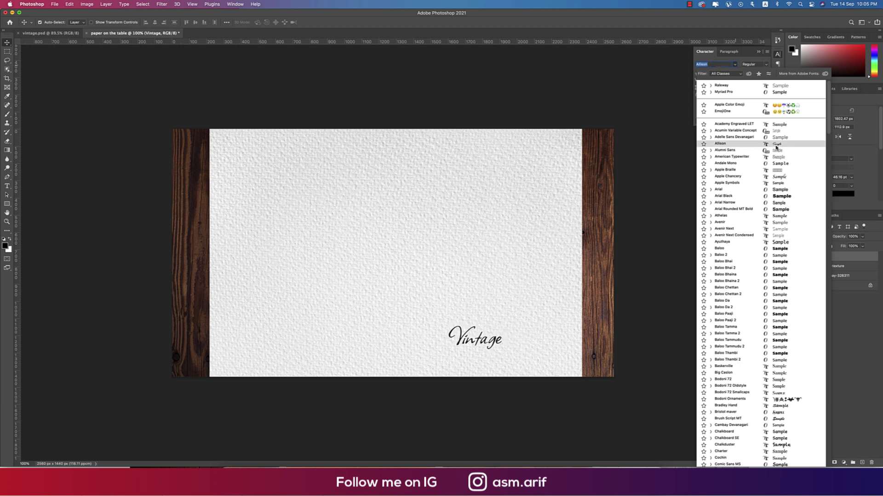
scroll(773, 303, down, 6)
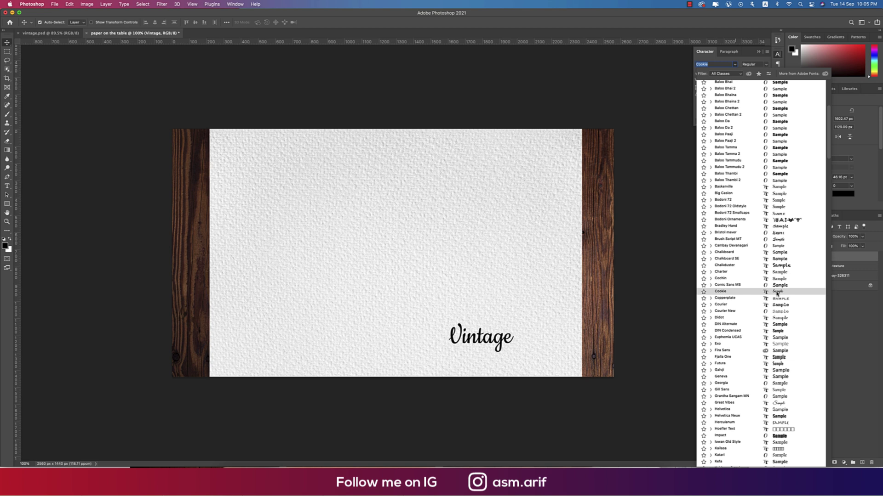
click(774, 293)
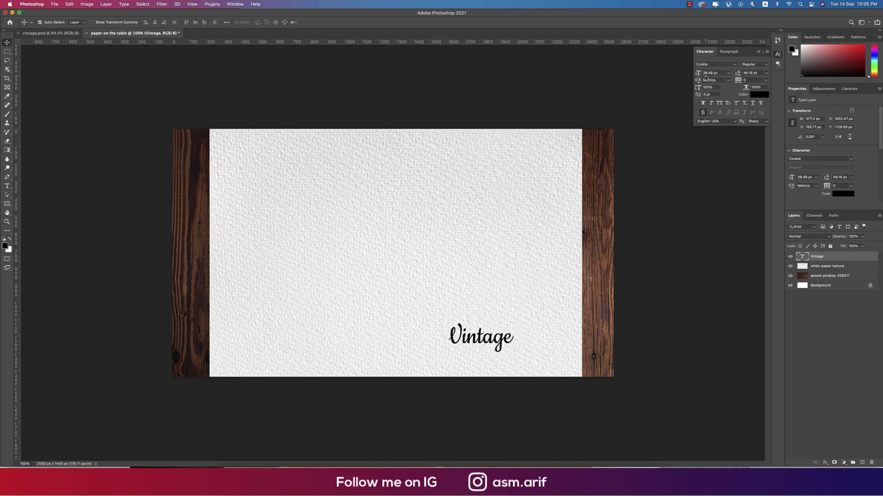
drag(698, 76, 707, 73)
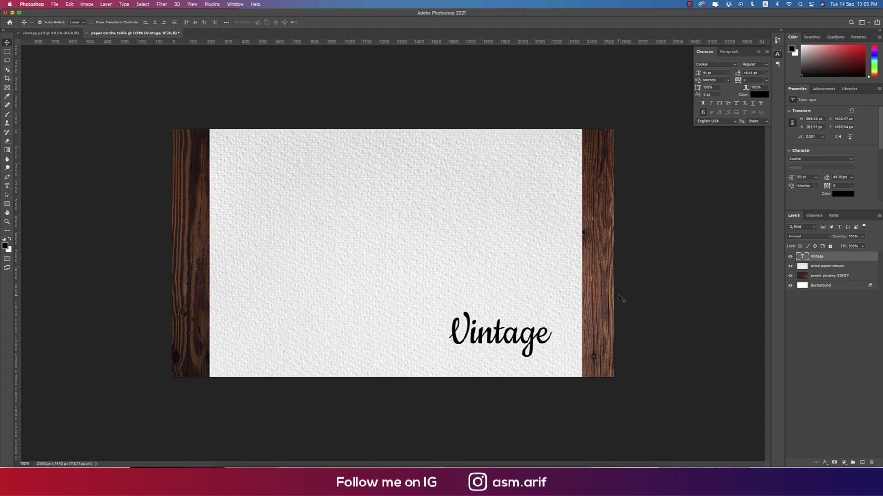
Step: Convert the Vintage text to a smart object with Color Burn blend mode
right_click(831, 260)
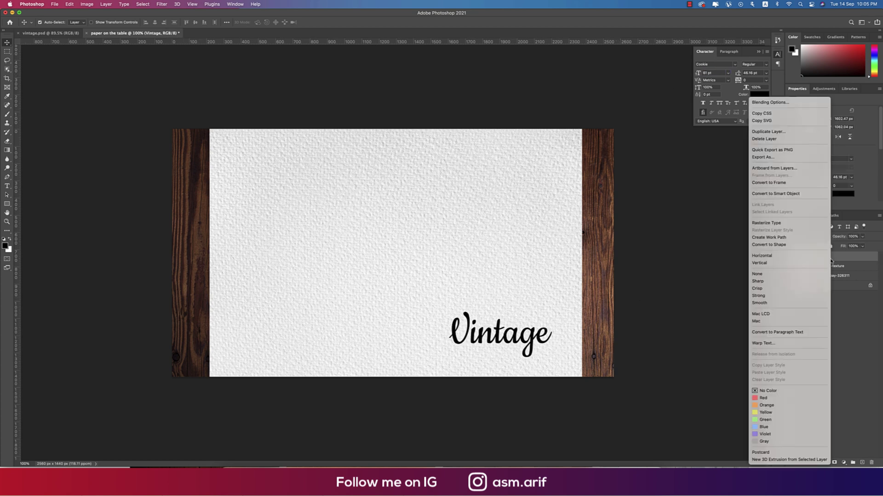
click(774, 194)
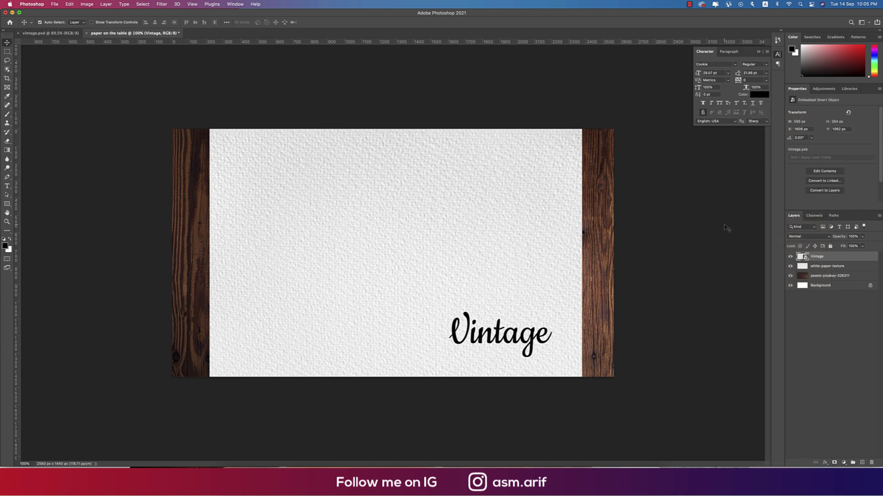
click(758, 52)
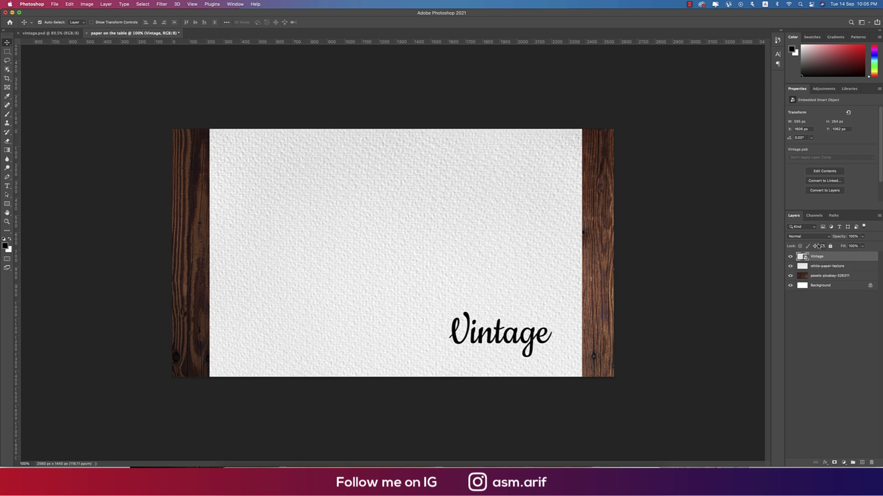
click(807, 236)
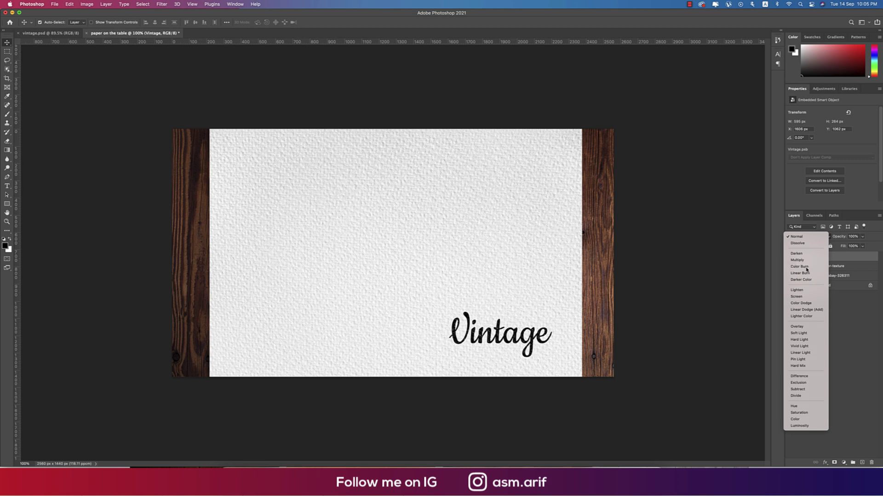
click(806, 267)
click(805, 237)
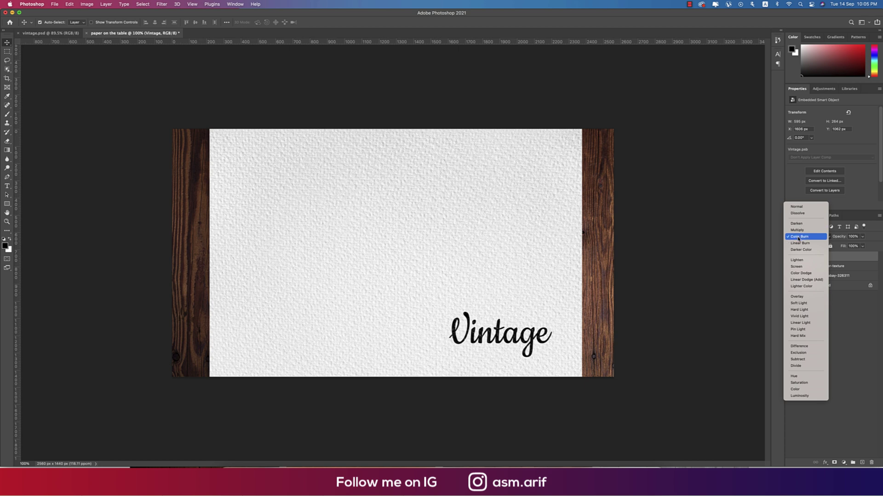
click(799, 239)
Step: In Blending Options, set the Underlying Layer white slider to 247
right_click(840, 257)
click(772, 110)
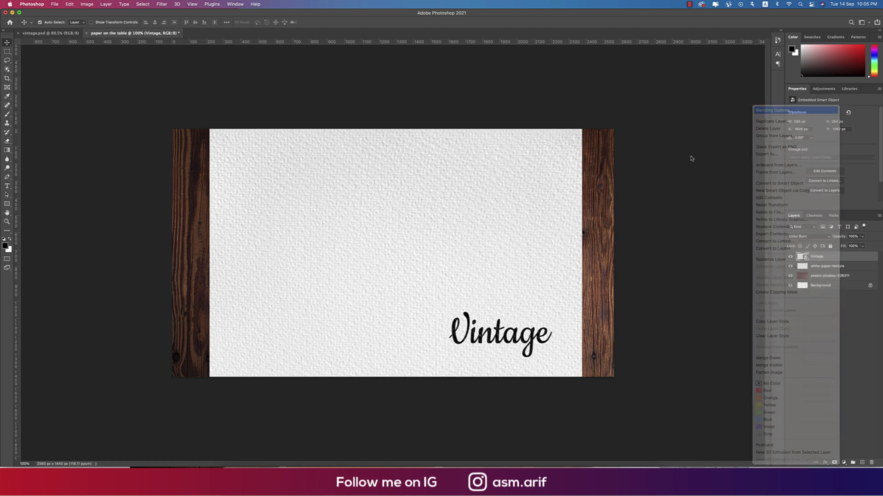
mouse_move(642, 236)
mouse_down()
mouse_move(635, 238)
mouse_move(643, 239)
mouse_up()
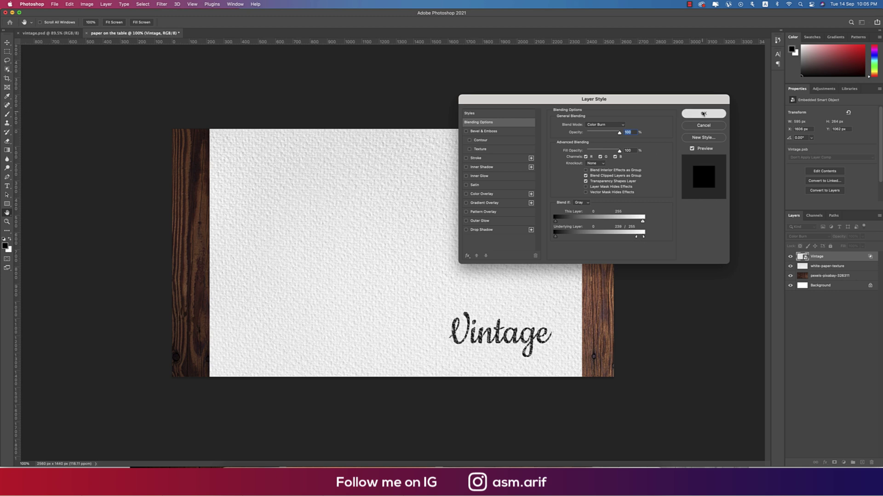
click(703, 114)
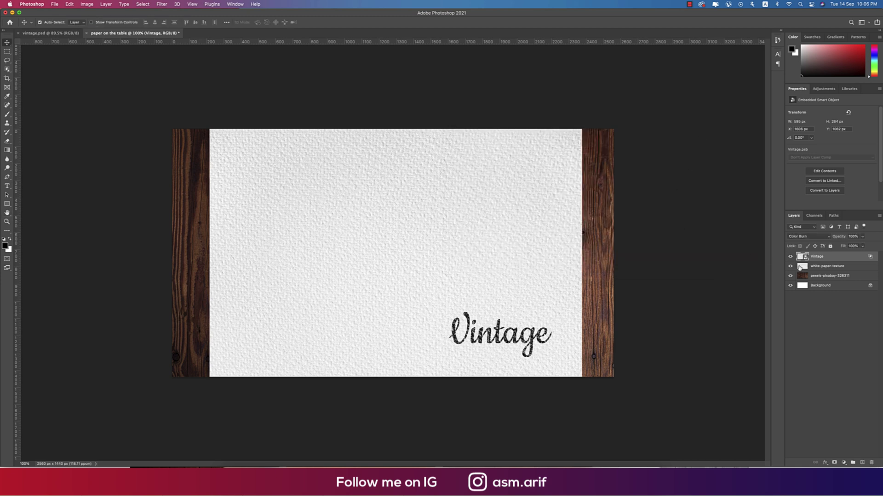
Step: Group the Vintage and white-paper-texture layers as 'writeup' with a red label
click(827, 267)
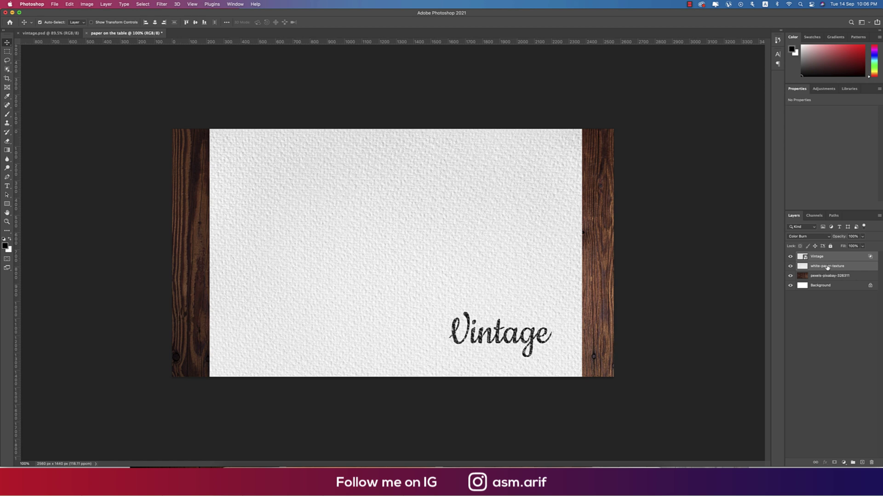
key(super+g)
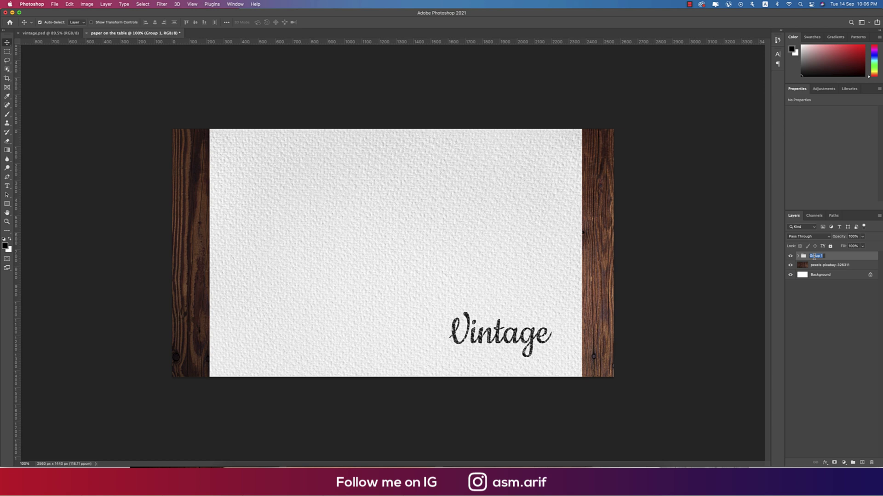
text(writeup)
key(Return)
right_click(792, 256)
click(814, 284)
Step: Rotate the writeup group 30° and shift it up and left over the wood
key(super+t)
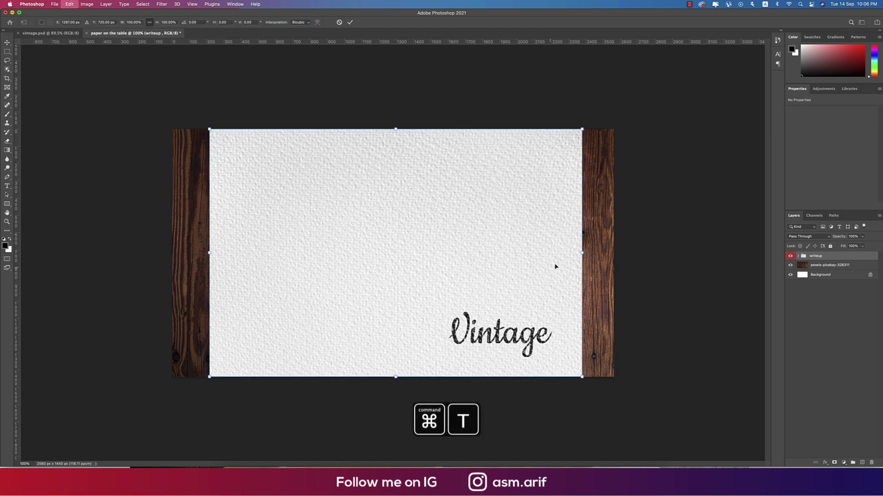
drag(603, 247, 580, 324)
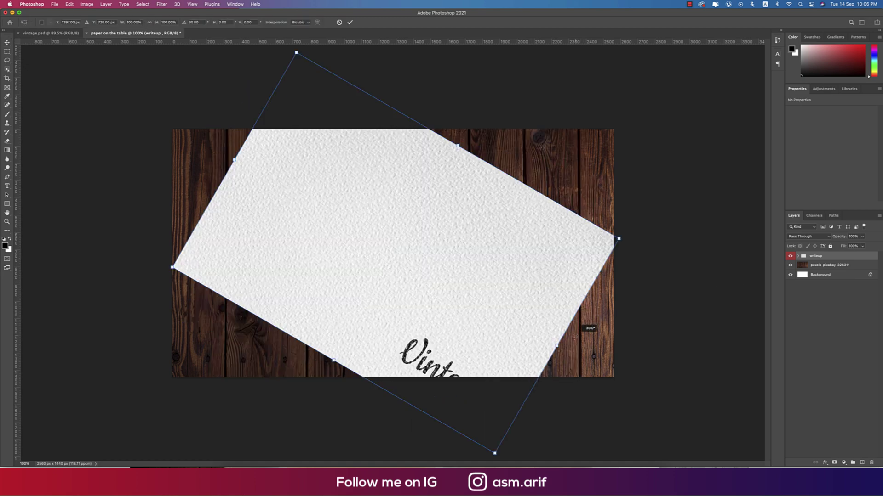
drag(533, 329, 491, 202)
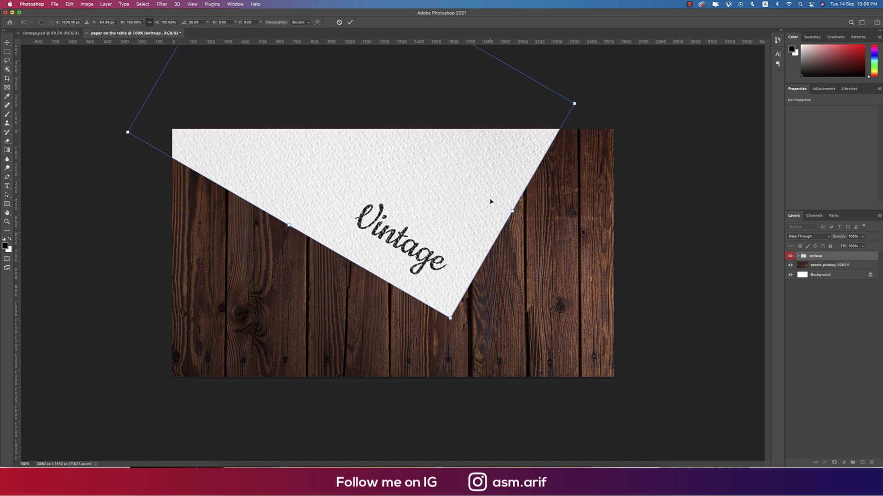
click(349, 22)
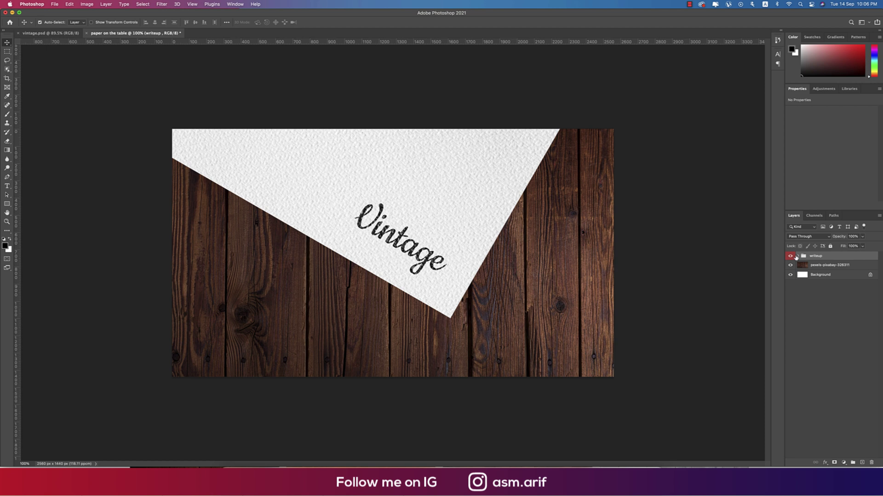
click(798, 256)
Step: Enable a Drop Shadow on white-paper-texture with 66° angle and 86 px distance
click(835, 276)
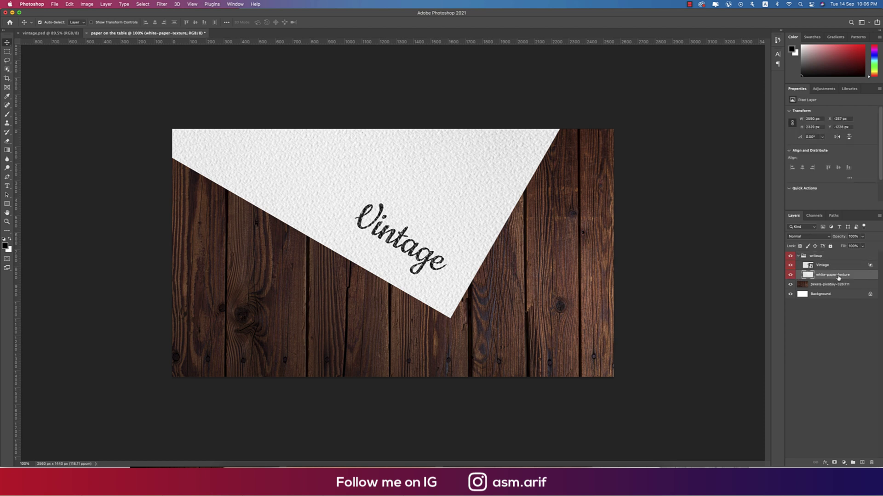
right_click(838, 278)
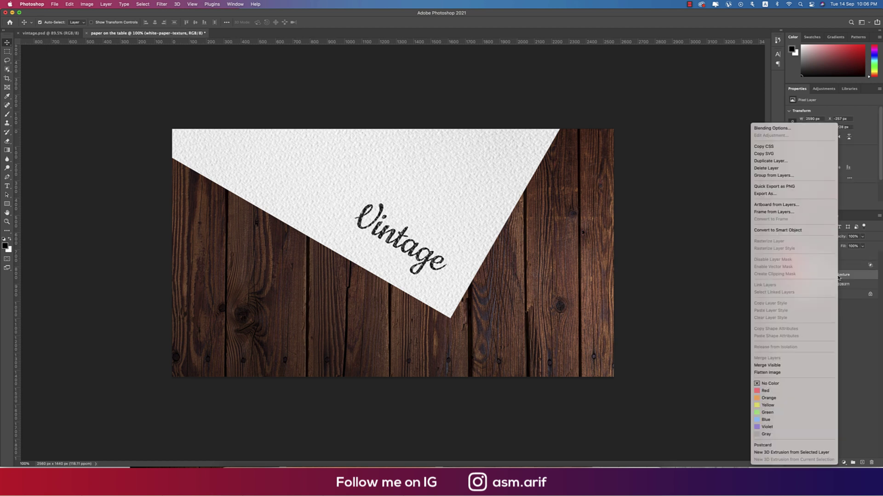
click(760, 132)
click(466, 230)
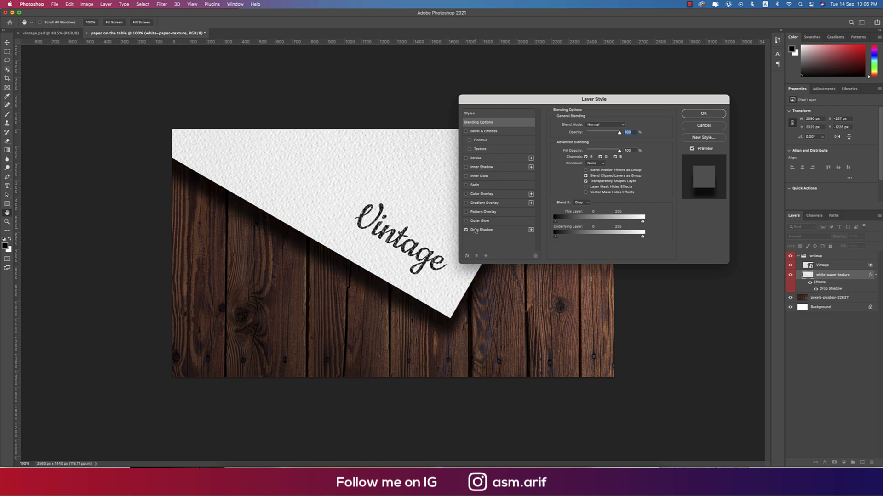
click(482, 230)
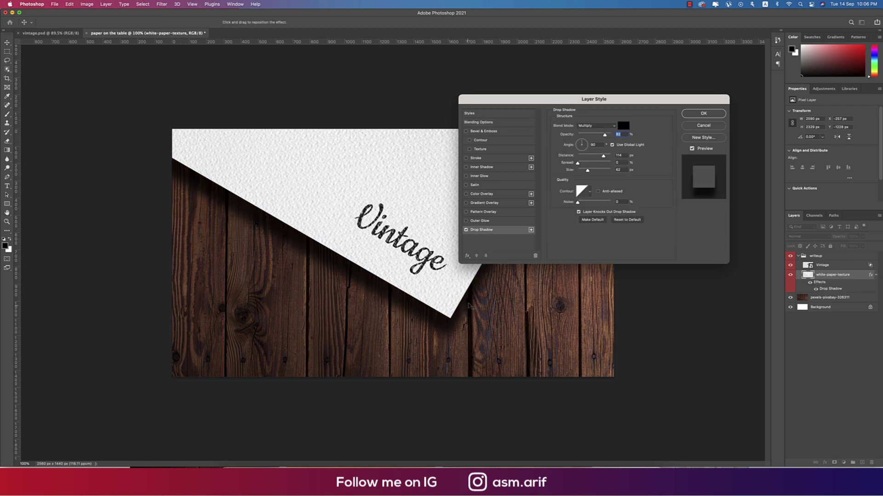
drag(449, 325, 452, 321)
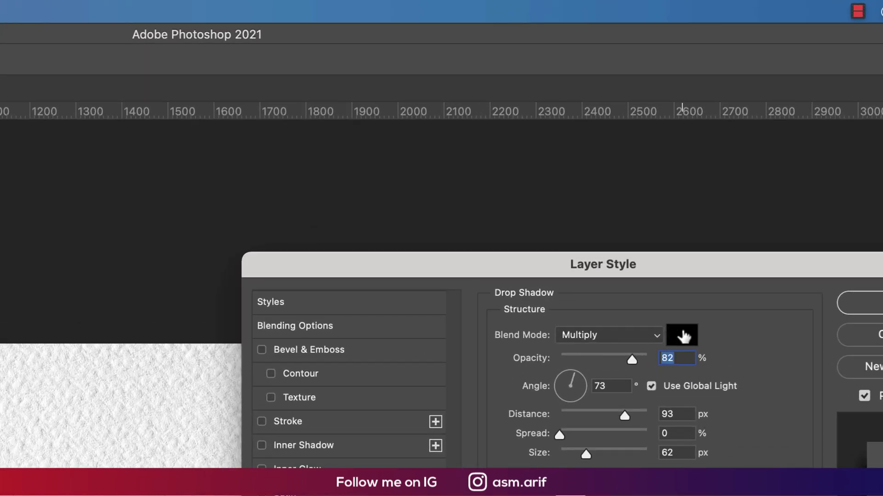
key(Tab)
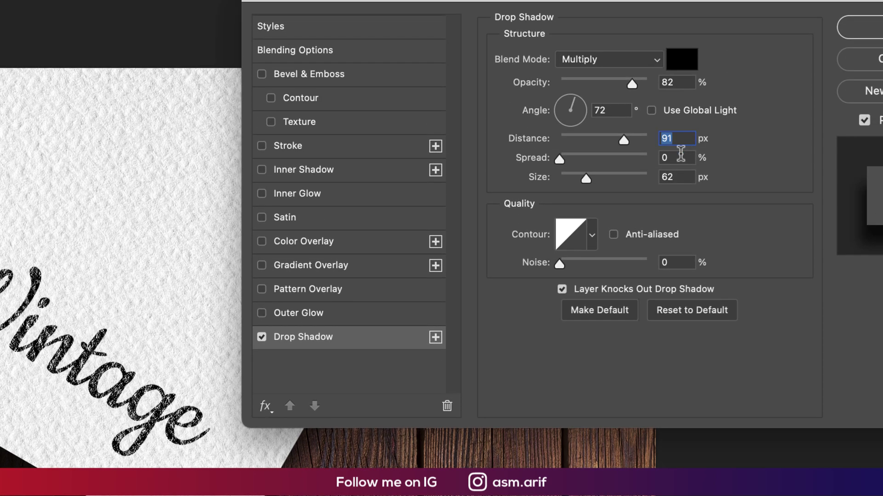
Step: Set the shadow spread to 13% and size to 62 px, then apply it
click(680, 156)
drag(561, 157, 569, 157)
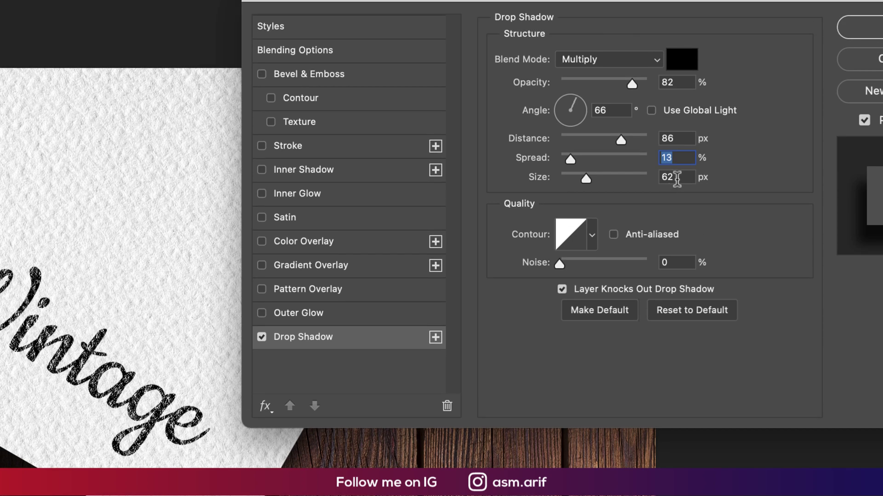
click(674, 178)
click(591, 244)
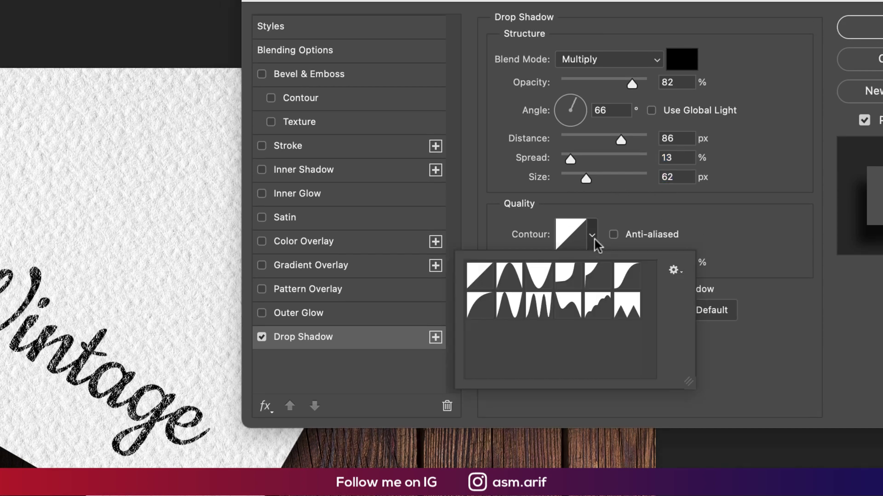
click(681, 205)
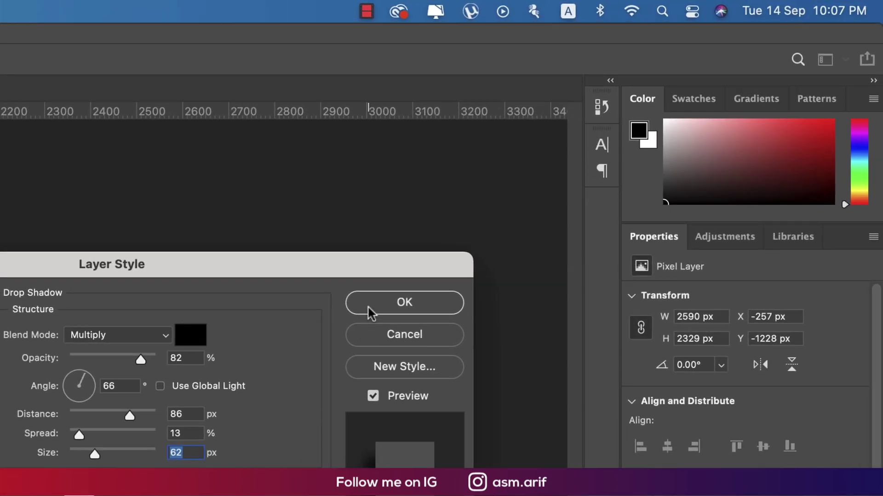
click(622, 165)
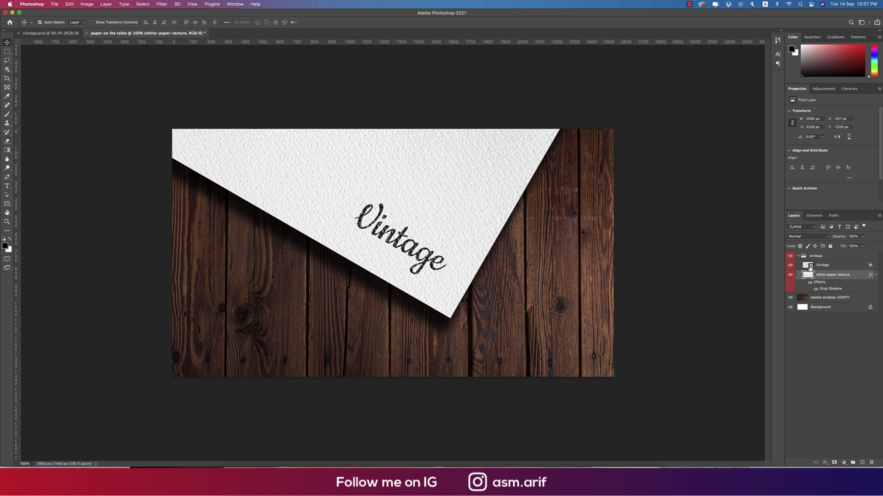
Step: Open the Vintage smart object and replace its text with the creator's name
double_click(810, 267)
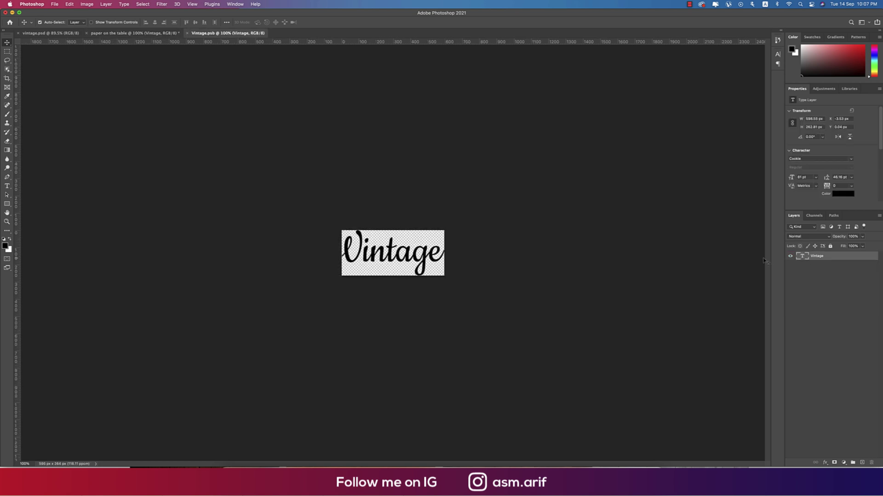
double_click(803, 257)
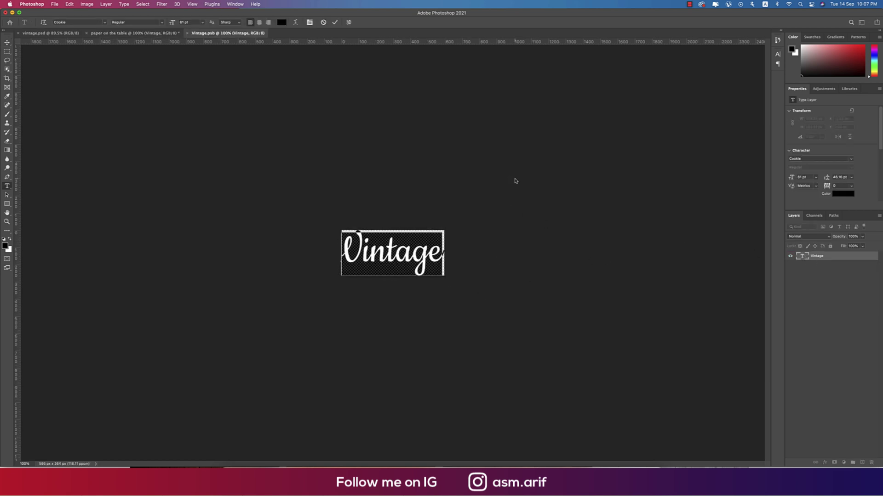
text(ASM A)
key(BackSpace)
key(BackSpace)
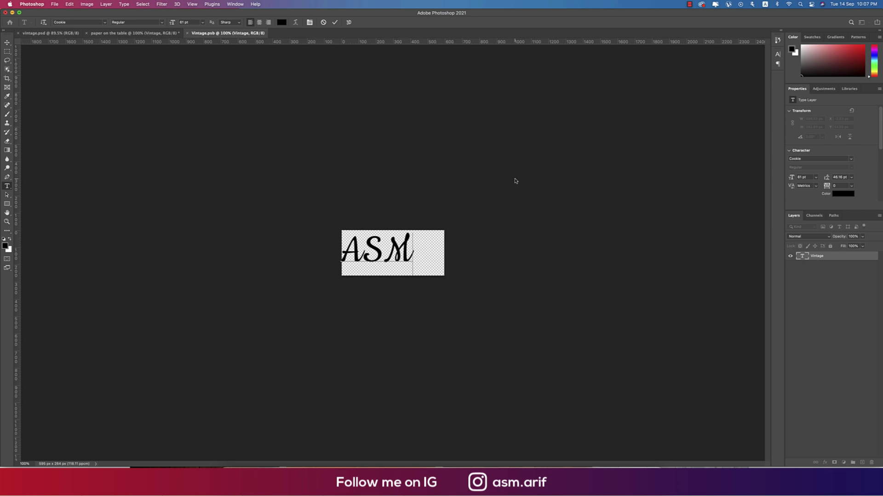
key(BackSpace)
key(BackSpace)
key(BackSpace)
text(ARI)
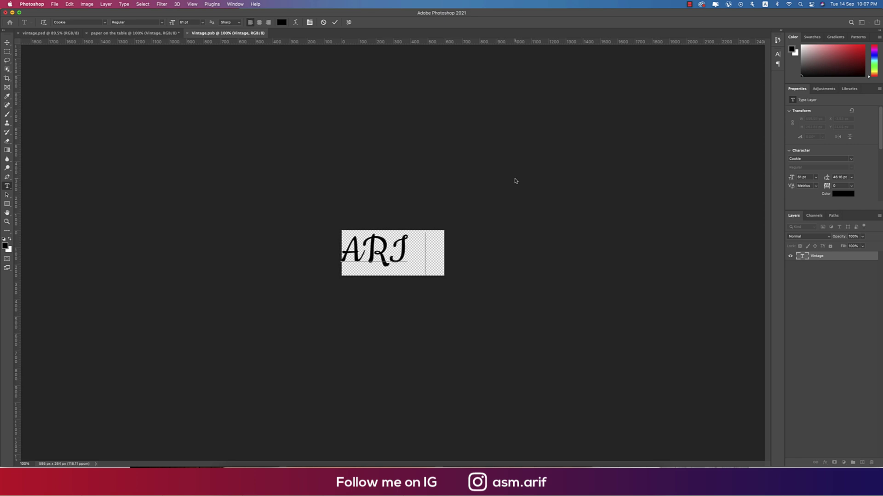
text(F)
Step: Change the name text's font to Arial Black
key(super+a)
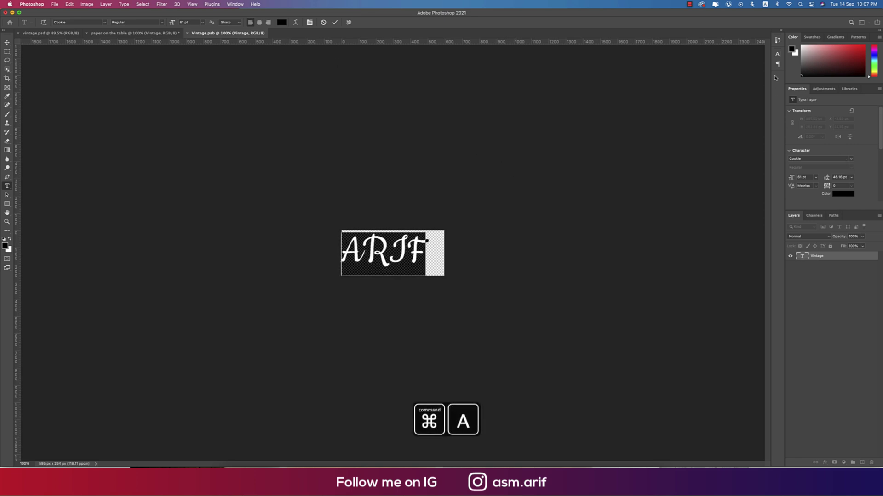
click(777, 54)
click(736, 65)
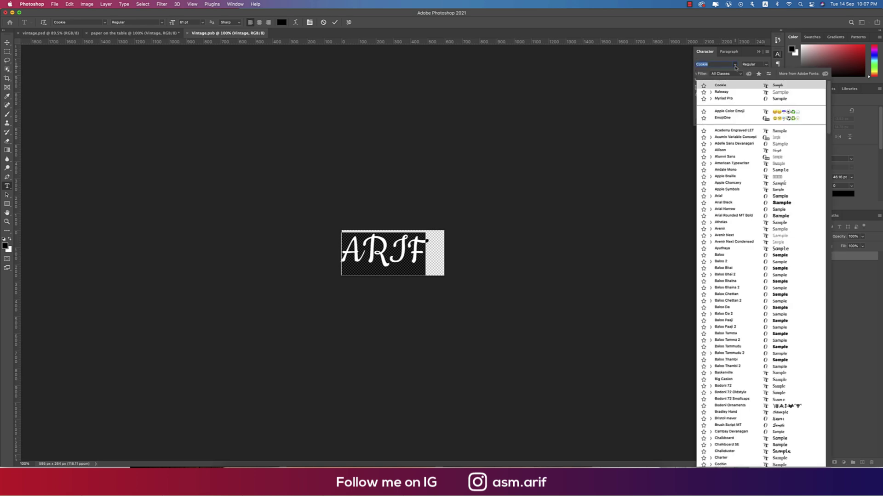
click(767, 203)
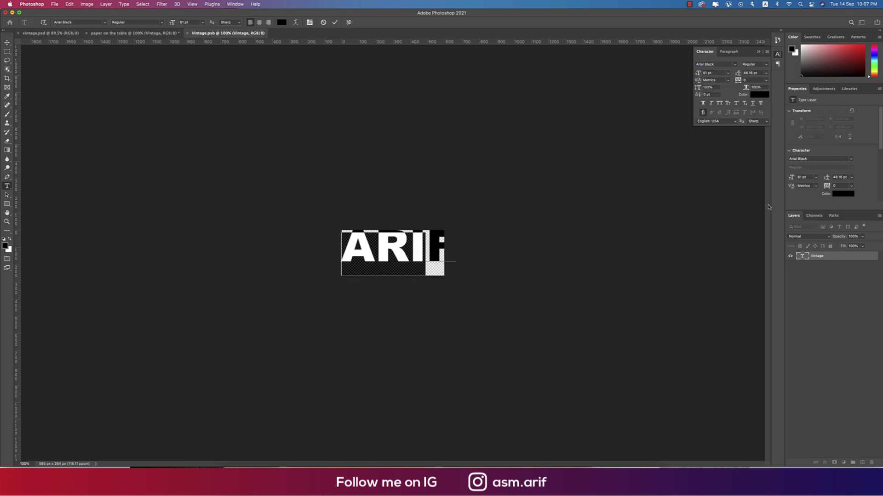
click(554, 204)
Step: Scale the name down to about 79%, save the smart object, and return to the paper document
key(super+t)
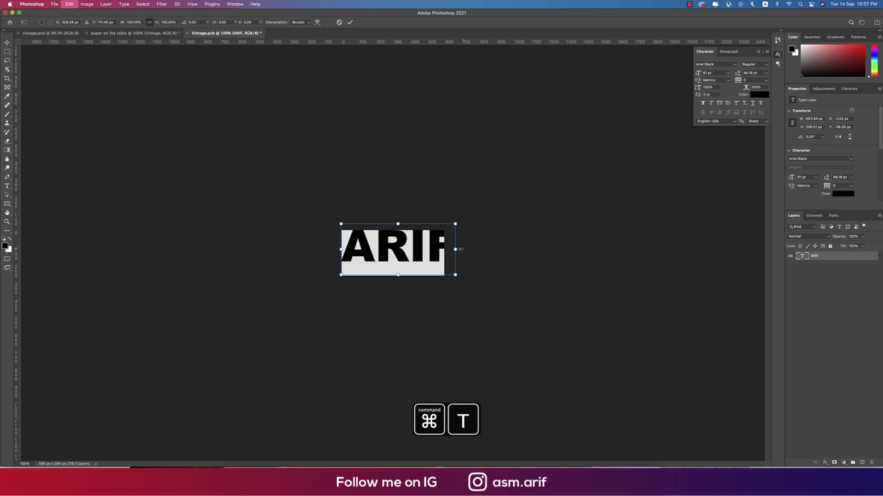
drag(455, 249, 428, 248)
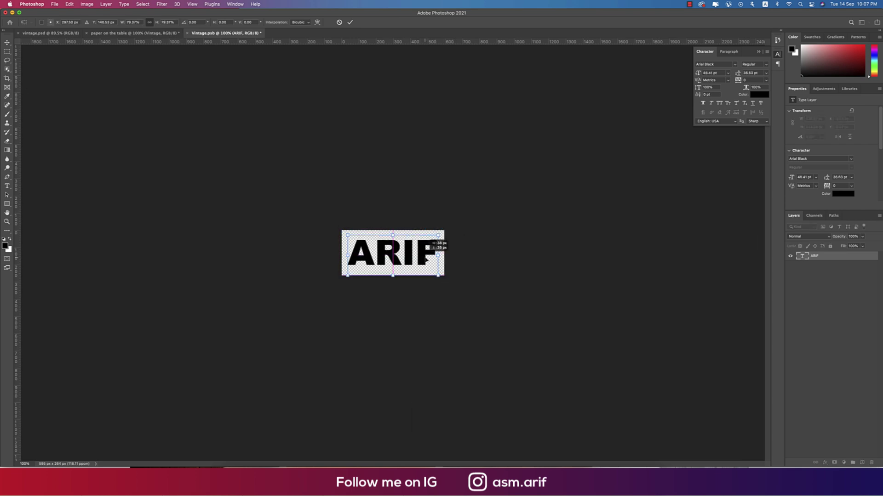
click(350, 22)
key(super+s)
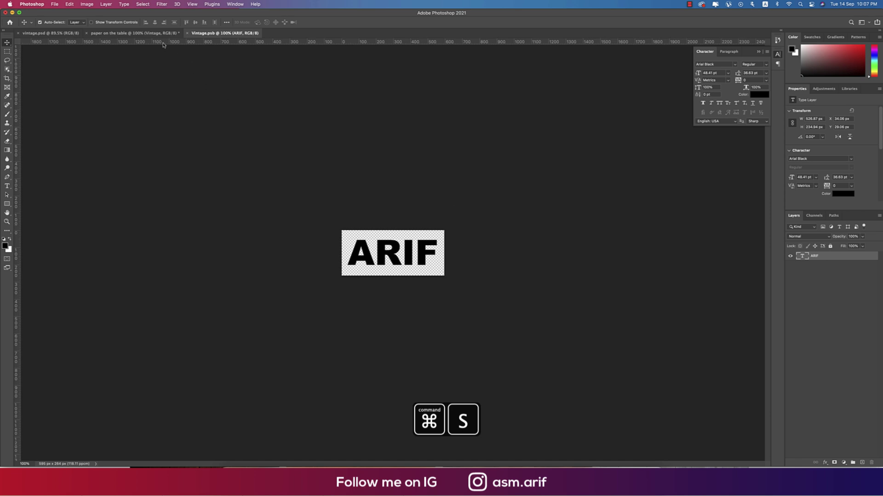
click(161, 34)
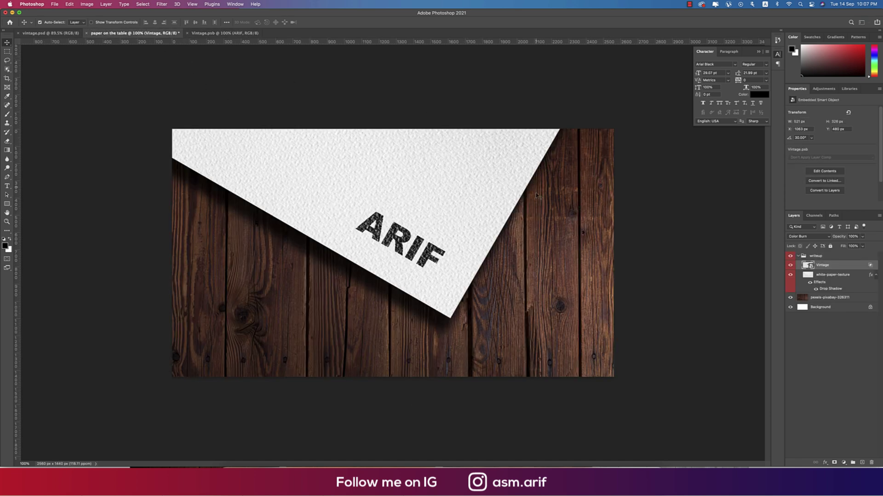
Step: In the logo document, change the name text's font to Noteworthy
click(225, 33)
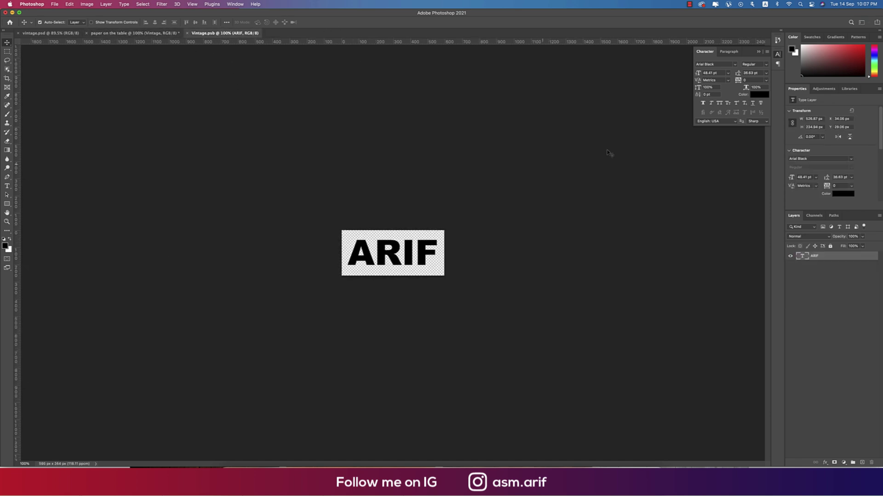
click(735, 65)
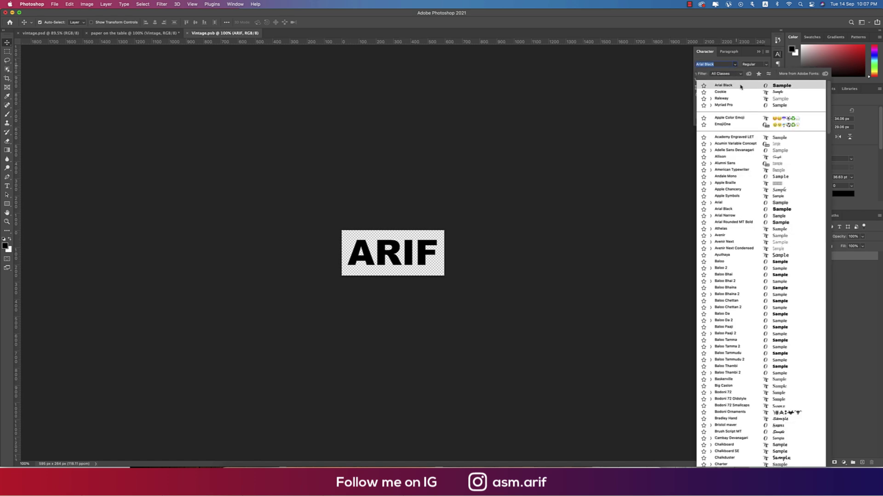
scroll(776, 336, down, 10)
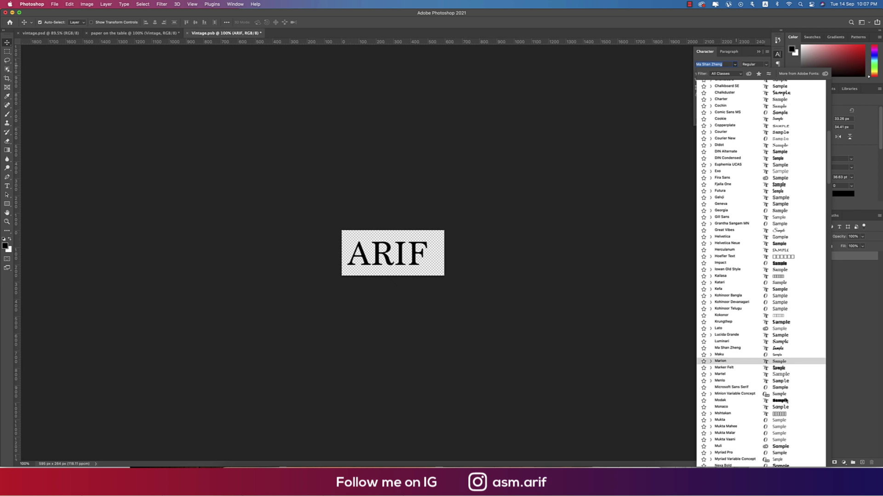
scroll(801, 278, down, 15)
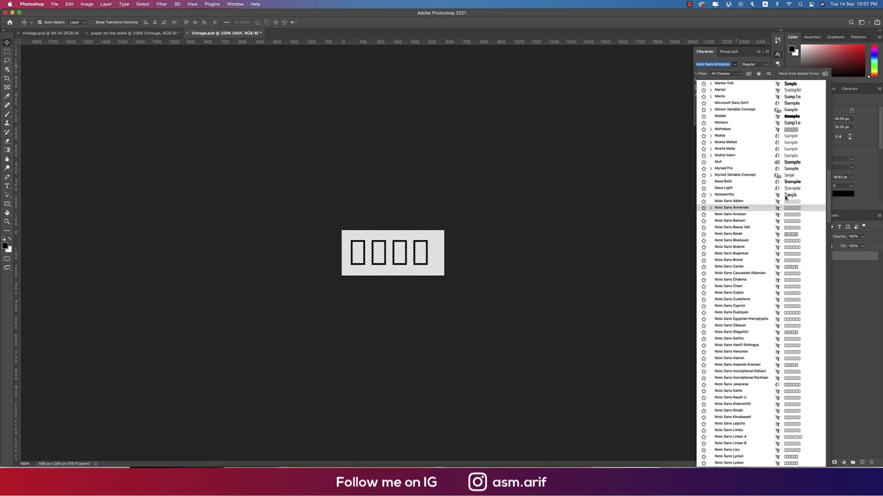
click(797, 194)
Step: Nudge the name text slightly right and down, save the logo, and check it on the paper mockup
drag(411, 254, 416, 256)
key(super+s)
click(133, 33)
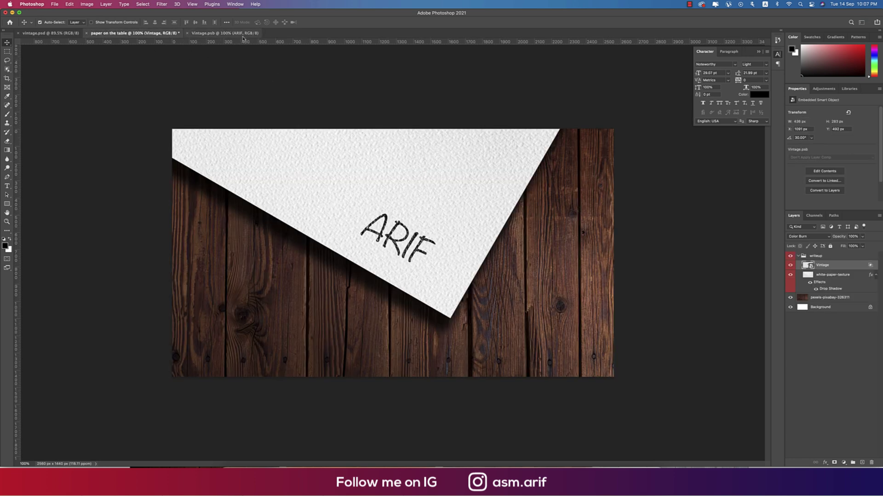
click(225, 33)
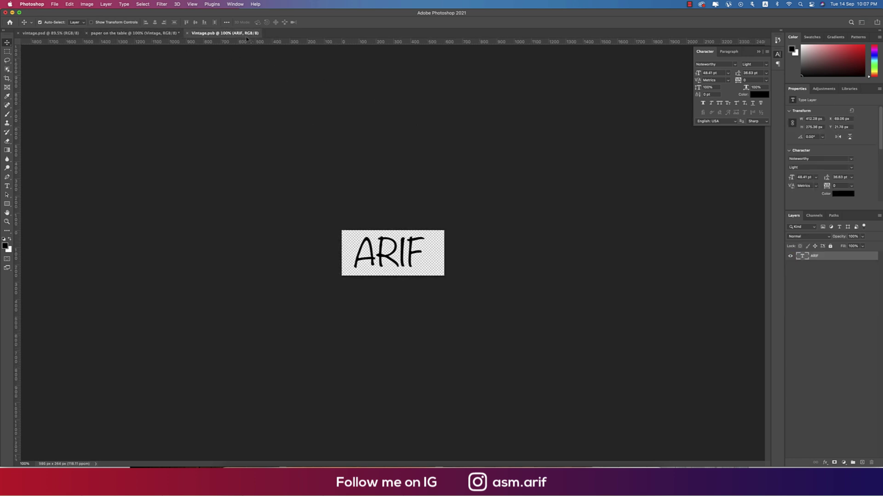
Step: Hide the name text layer and add a new empty layer for painting with the Brush tool
click(790, 256)
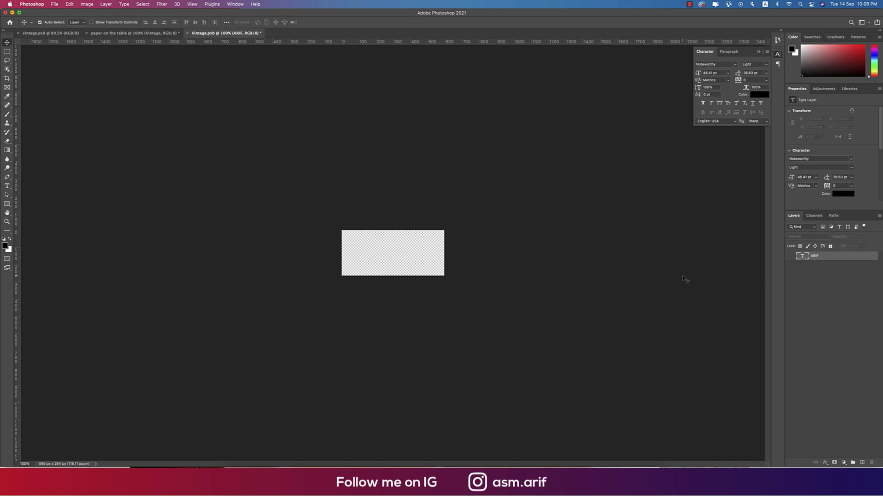
scroll(405, 266, up, 5)
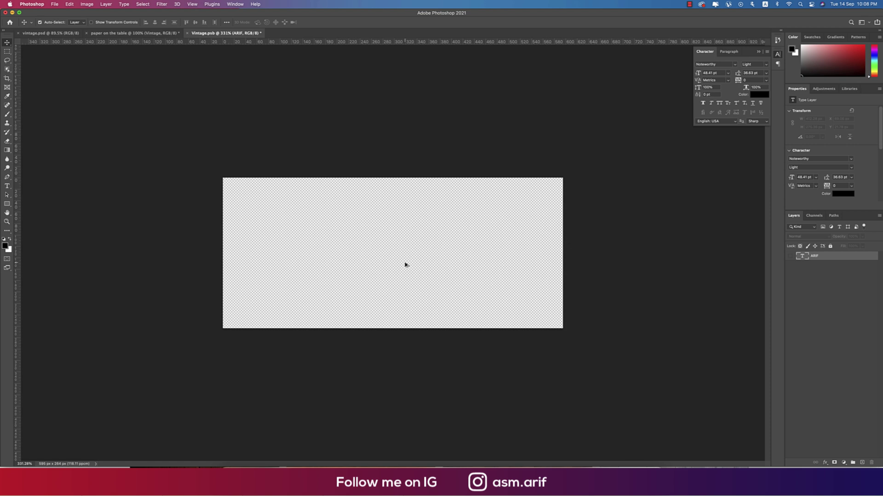
scroll(405, 265, up, 1)
key(b)
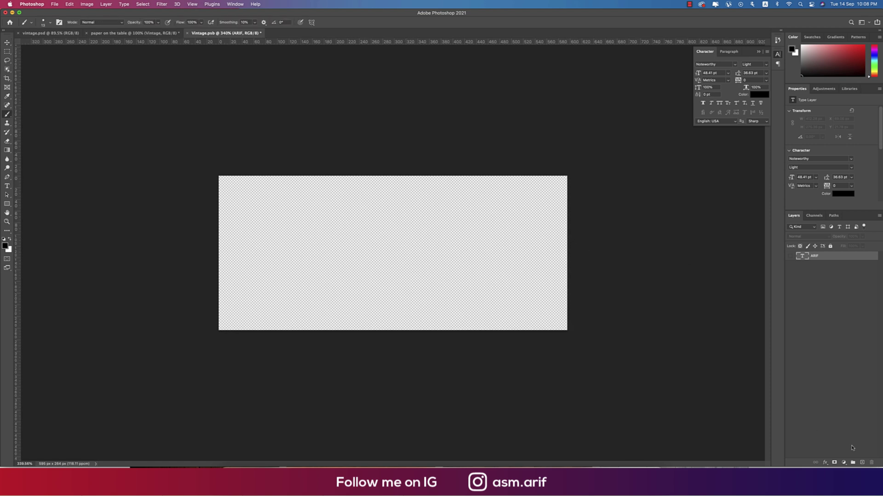
click(862, 462)
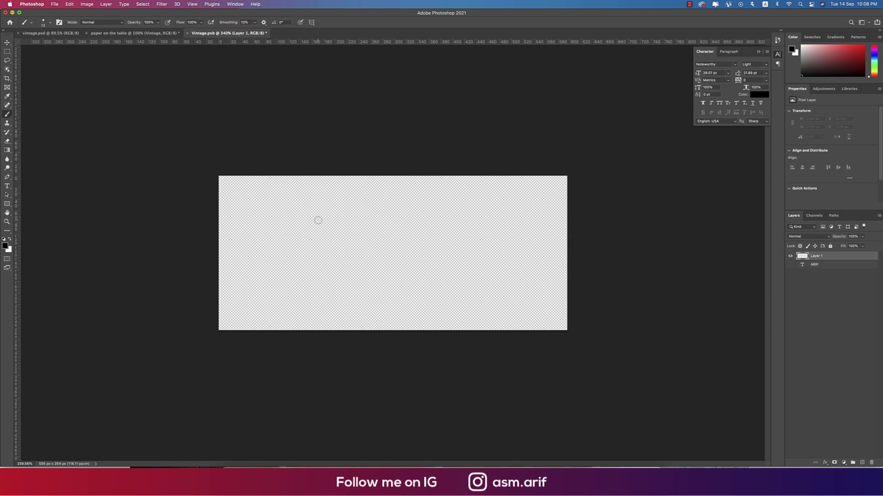
Step: Paint a looping signature with an accent stroke and a short dash, save, and preview it on the mockup
mouse_move(316, 210)
mouse_down()
mouse_move(287, 214)
mouse_move(311, 255)
mouse_move(472, 280)
mouse_up()
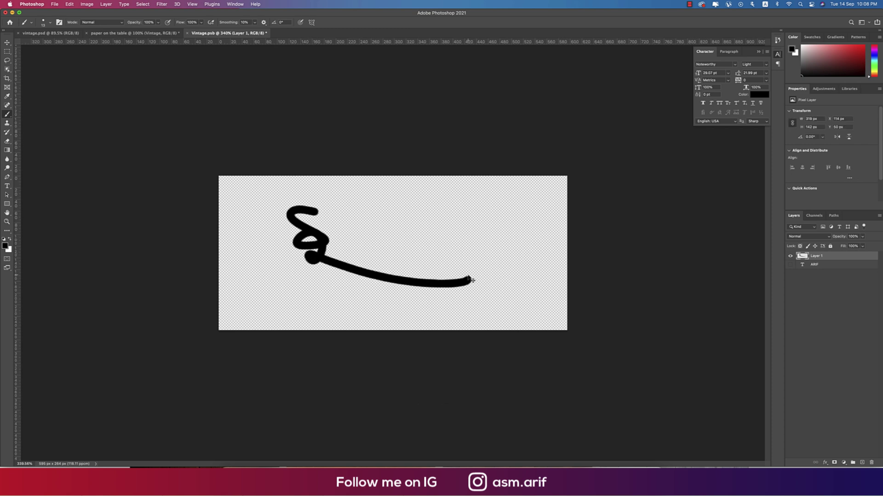
key(super+z)
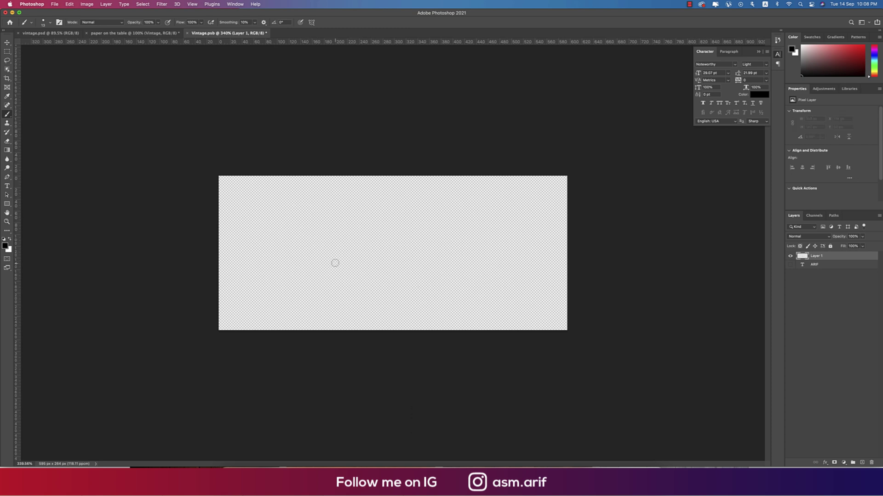
mouse_move(350, 198)
mouse_down()
mouse_move(345, 308)
mouse_move(348, 278)
mouse_move(376, 264)
mouse_move(501, 263)
mouse_up()
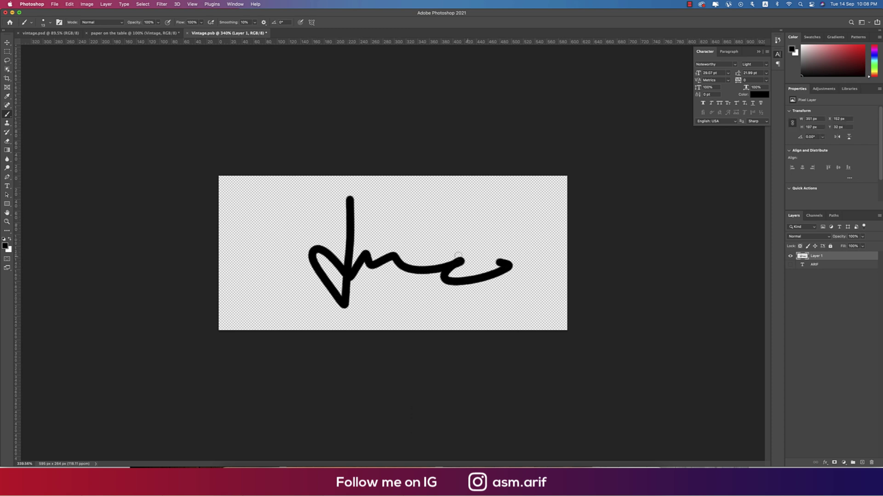
drag(427, 253, 449, 232)
drag(394, 292, 421, 294)
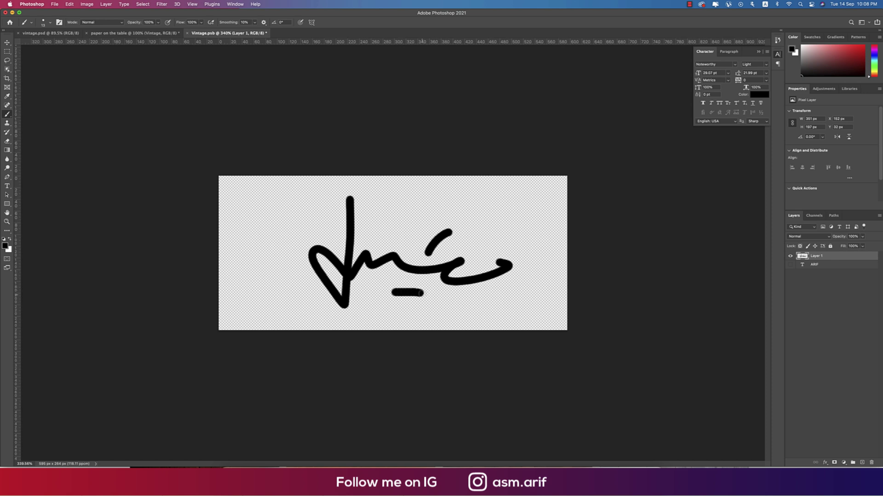
key(super+s)
click(134, 34)
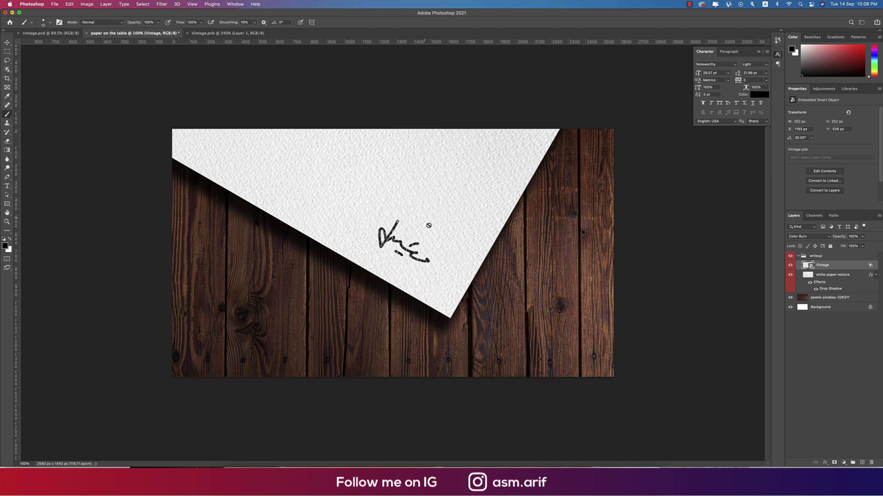
click(215, 33)
Step: Scale the signature up to about 129%, save the logo, and view it on the paper mockup
key(super+t)
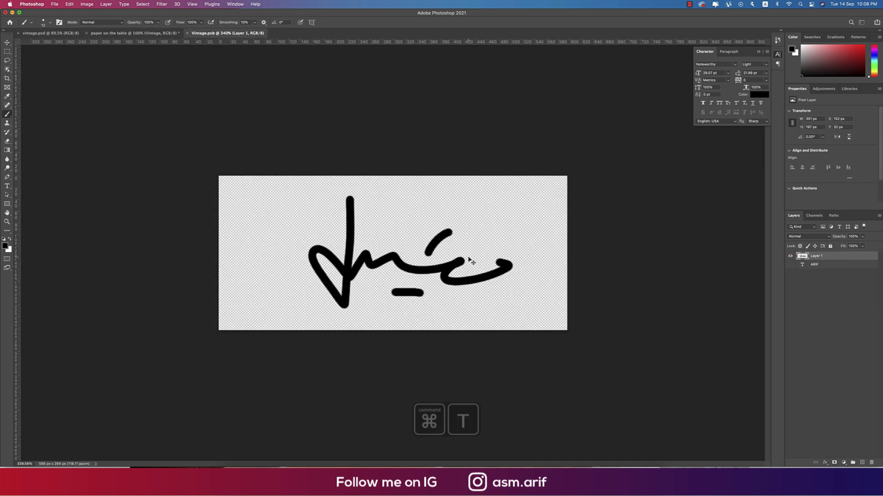
drag(513, 259, 544, 254)
key(Return)
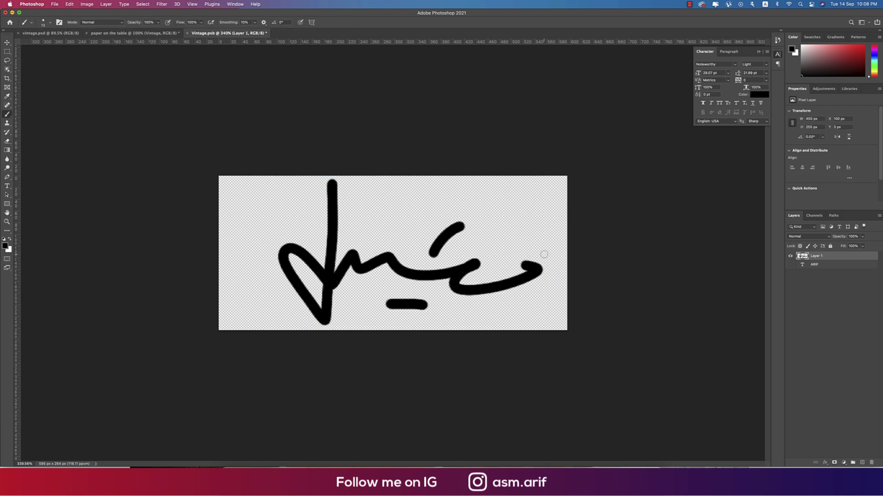
key(super+s)
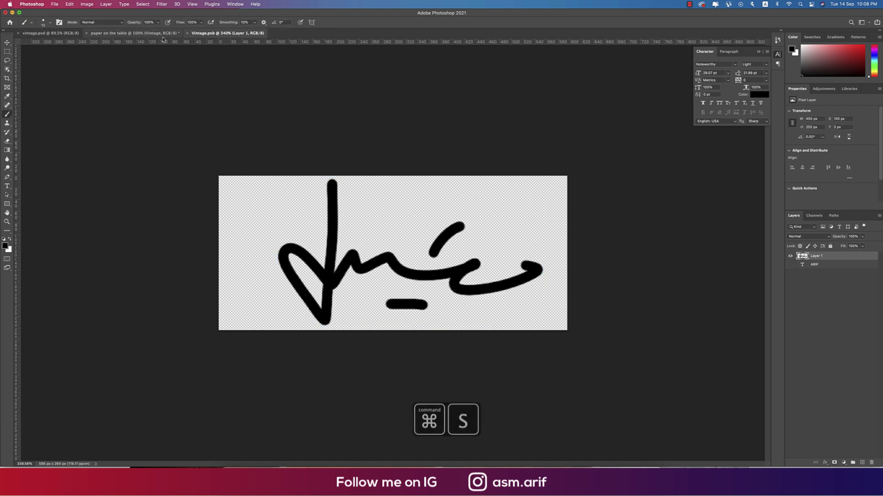
click(133, 33)
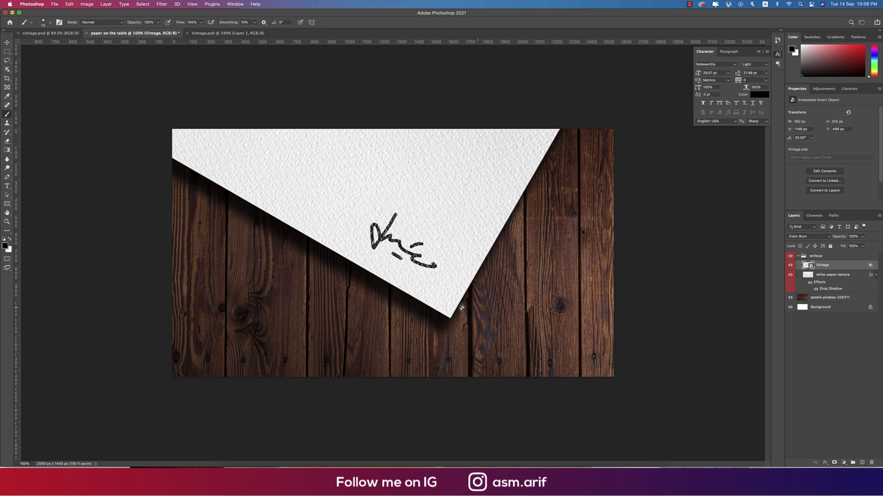
click(7, 43)
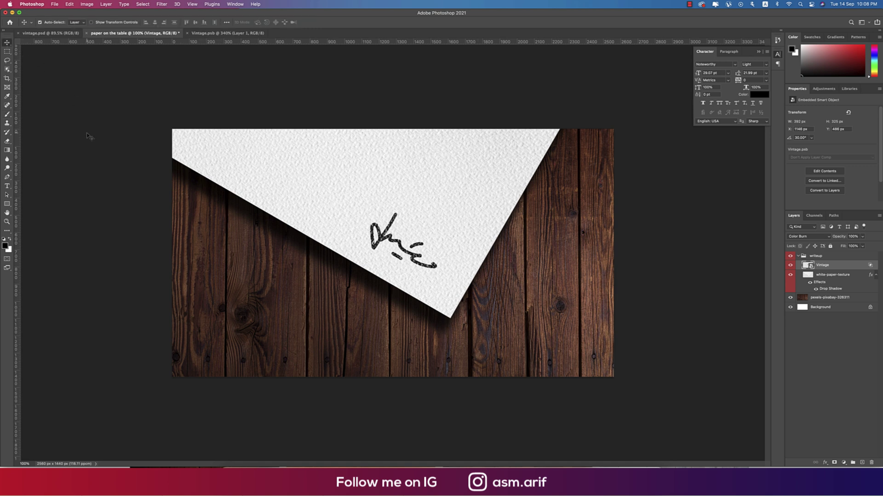